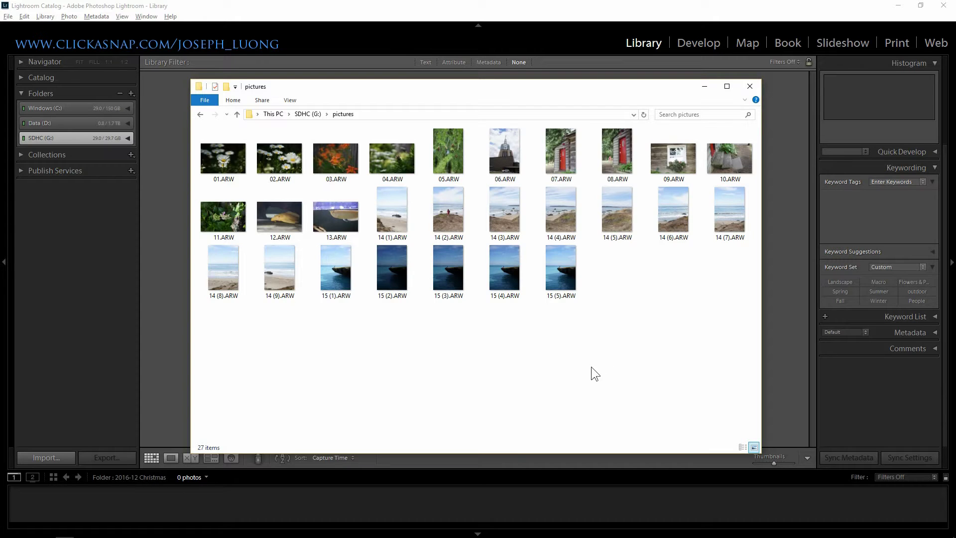
- Bring Lightroom forward and open the Import window with the 27 ARW photos from the G: card
click(557, 4)
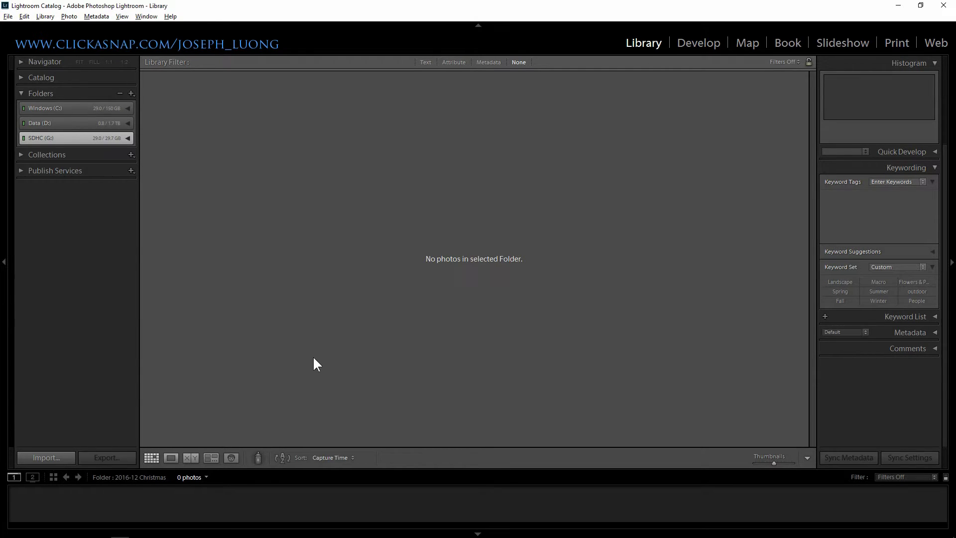
key(ctrl+shift+i)
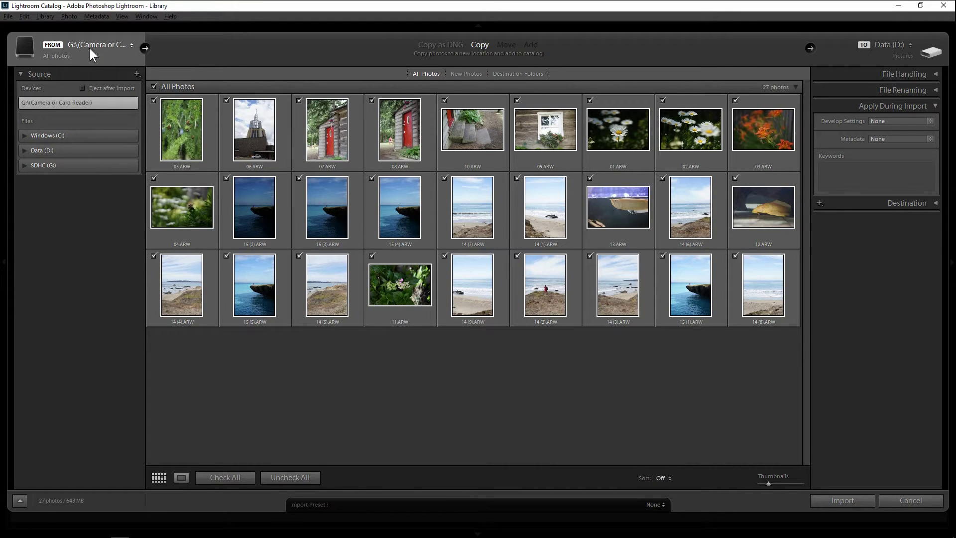
click(90, 54)
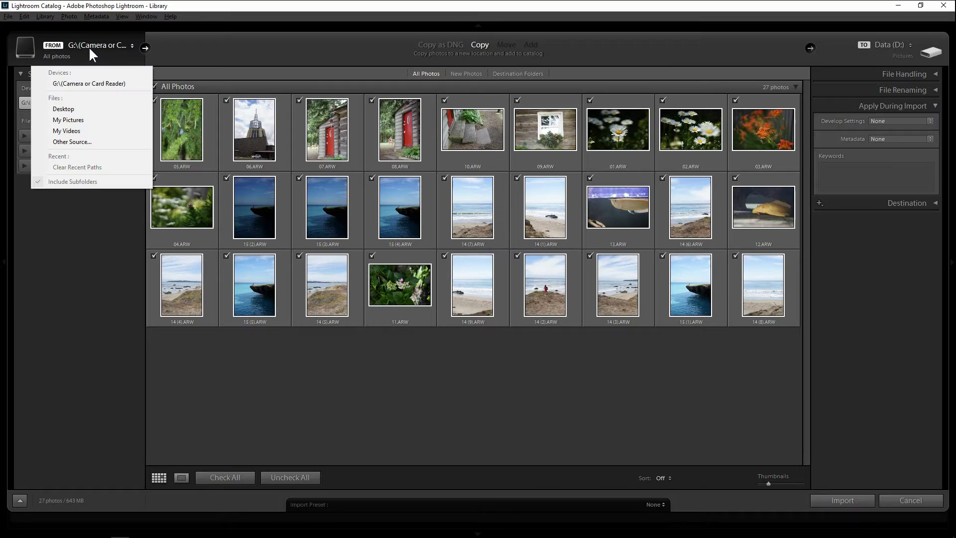
click(62, 47)
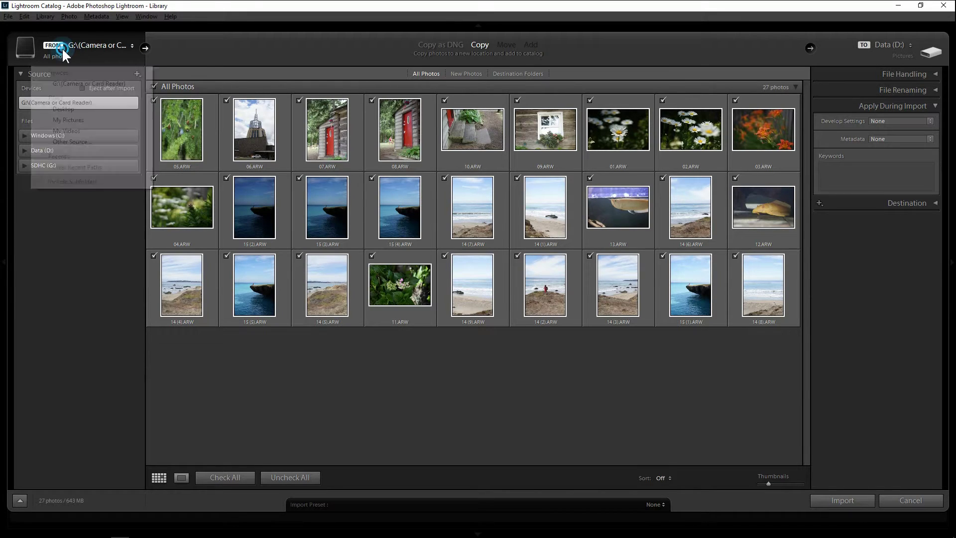
click(60, 47)
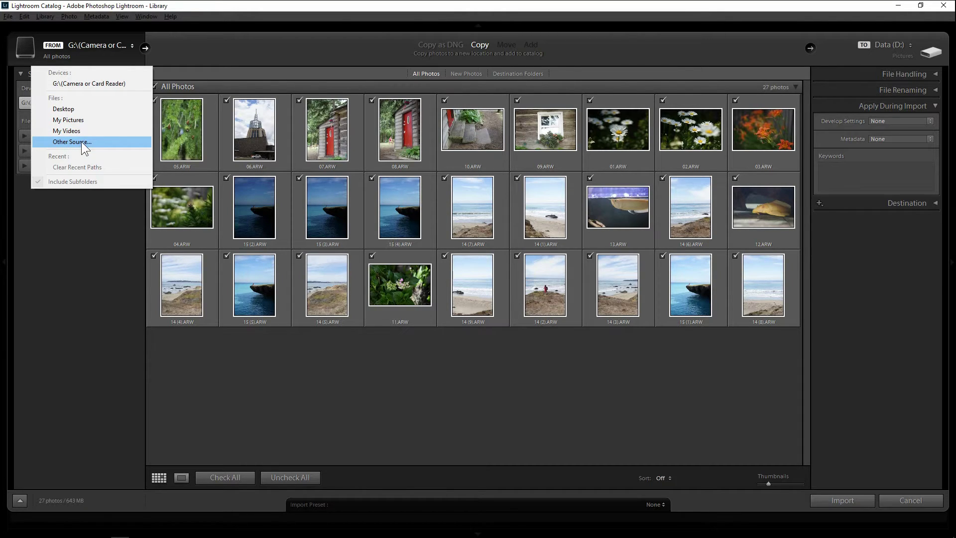
click(82, 142)
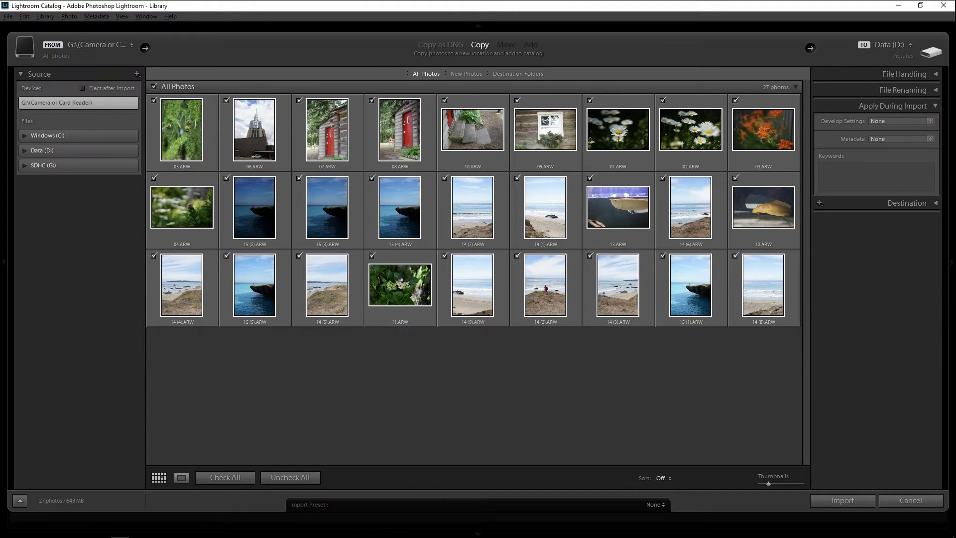
click(453, 45)
click(481, 45)
- Collapse the Apply During Import panel in the Import window's right column
click(884, 105)
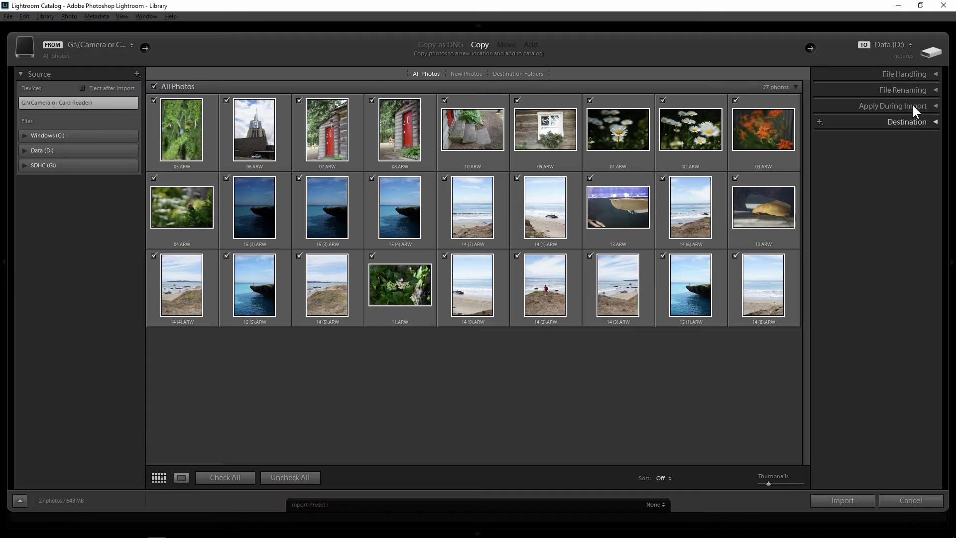
- Expand File Handling and File Renaming to review Minimal previews, duplicate skipping and renaming settings
click(922, 74)
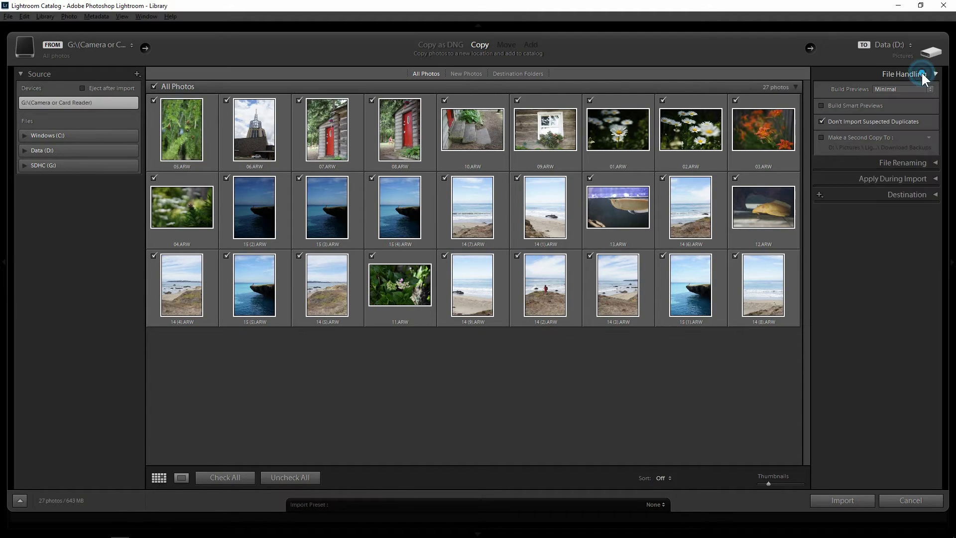
click(922, 75)
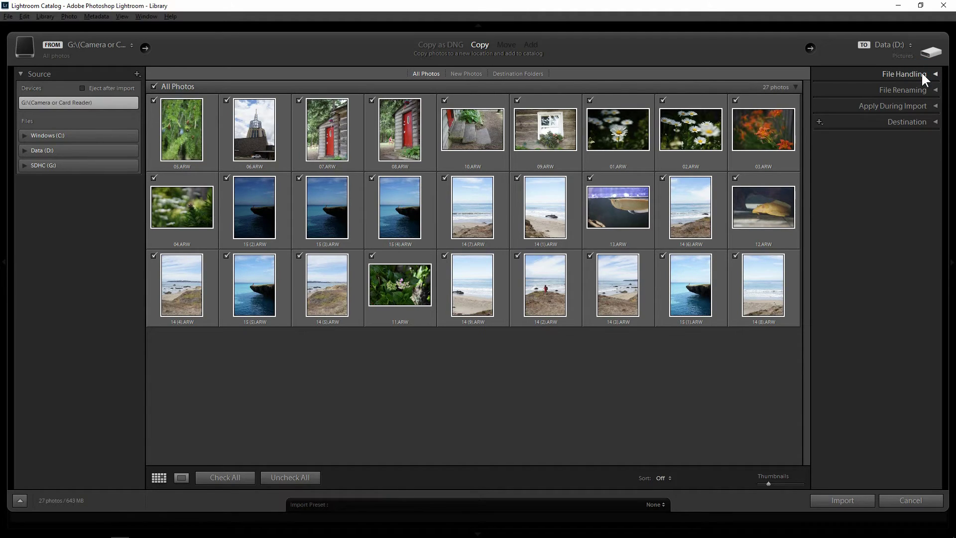
click(922, 74)
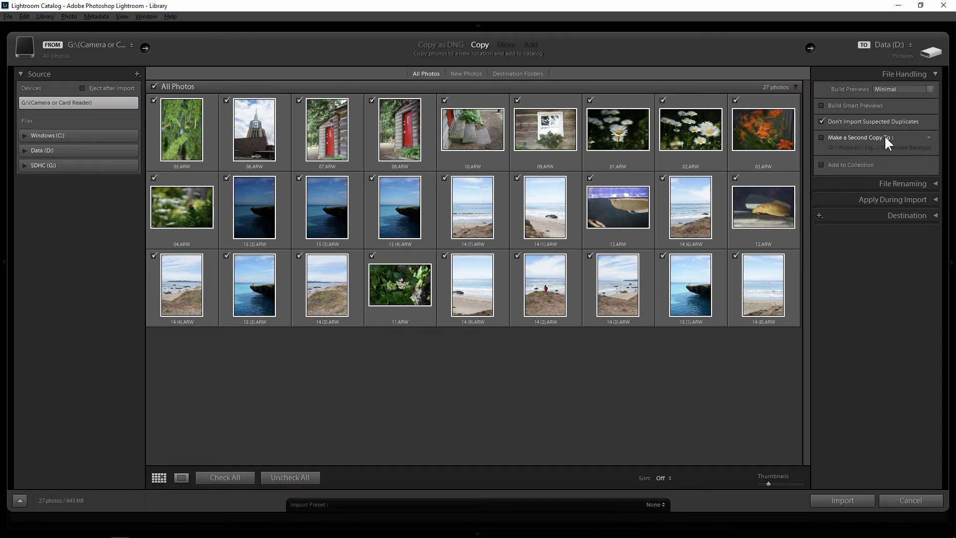
click(912, 182)
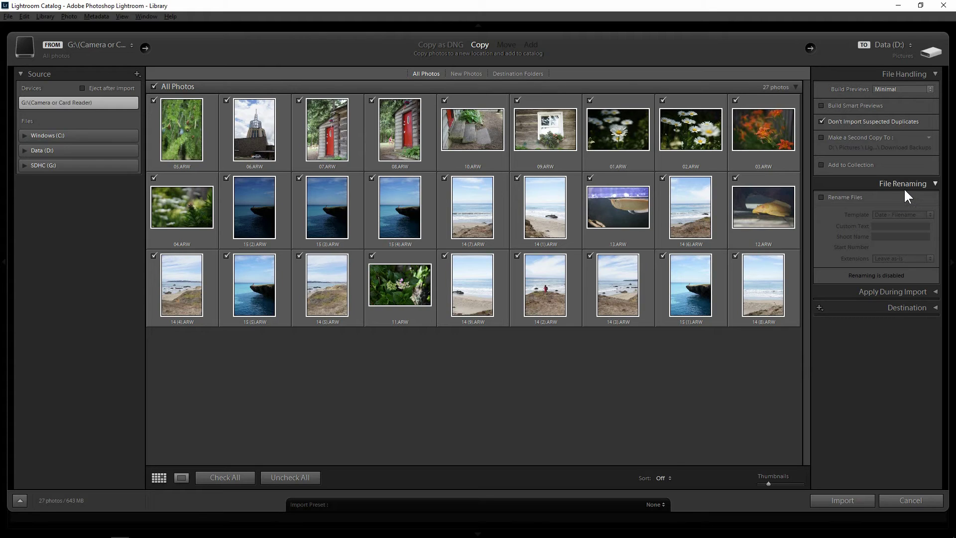
- Turn on Rename Files and switch the naming template from Date - Filename to Filename
click(833, 198)
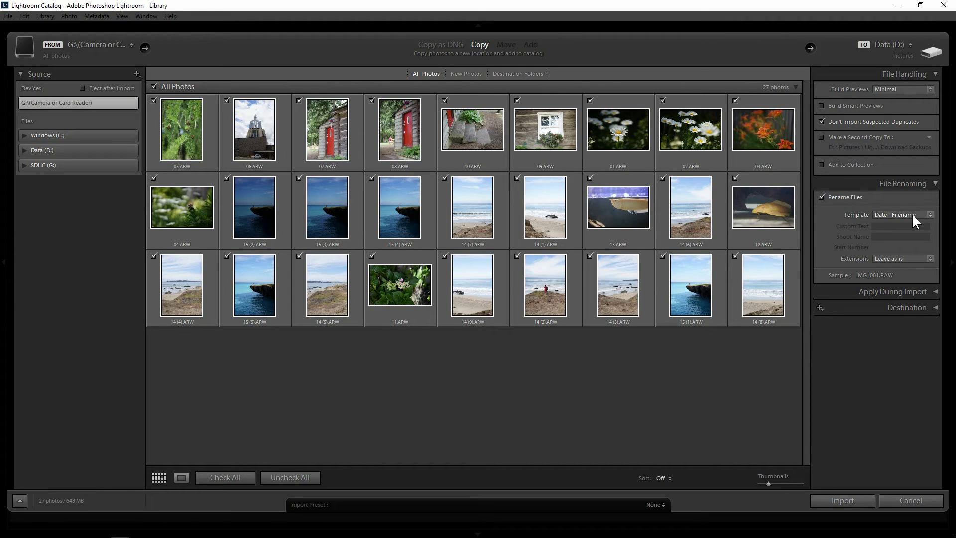
click(913, 214)
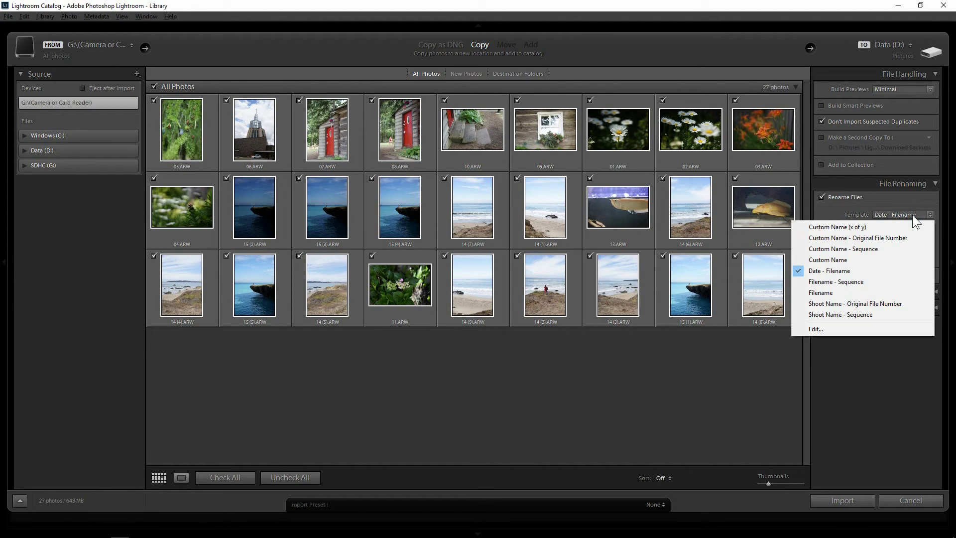
click(845, 293)
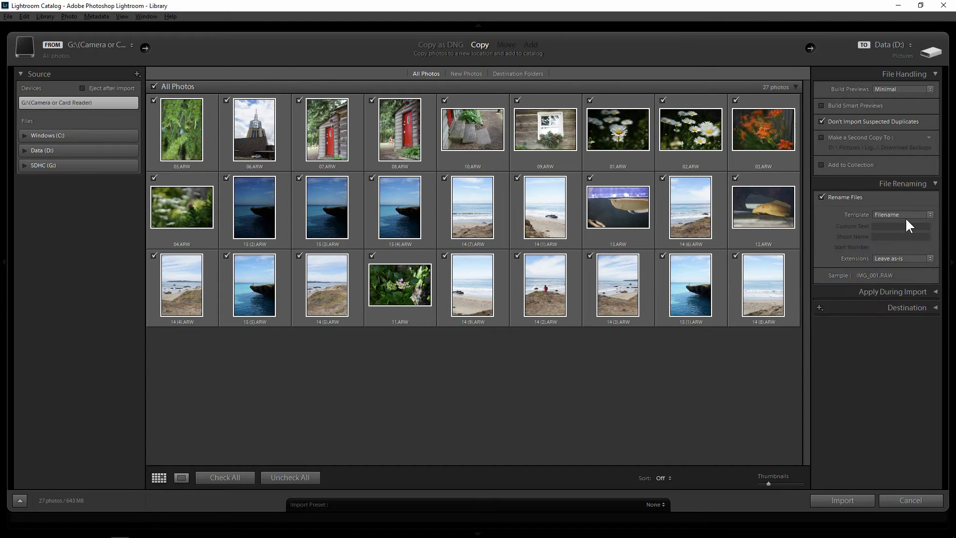
click(886, 210)
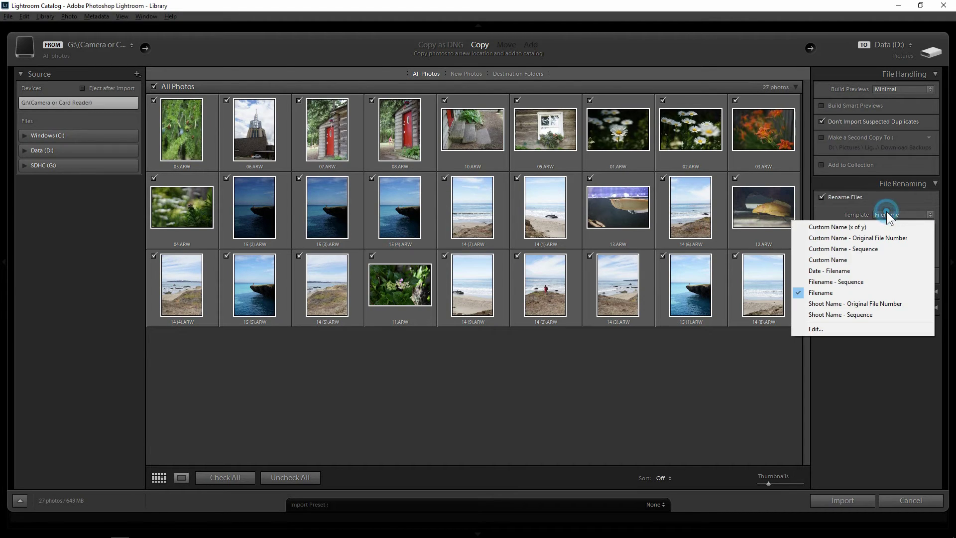
- Delete the {Filename} token in the Filename Template Editor, leaving an empty template
click(836, 328)
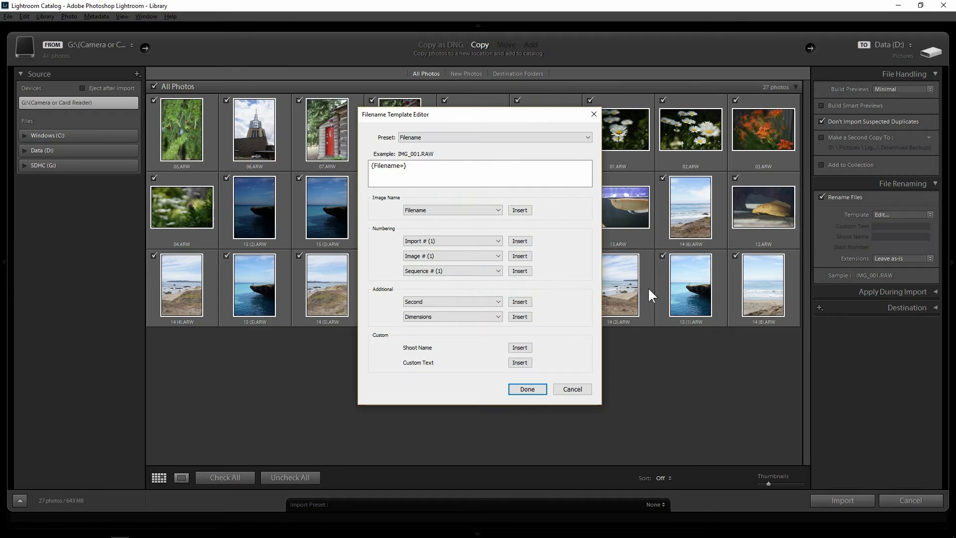
click(412, 170)
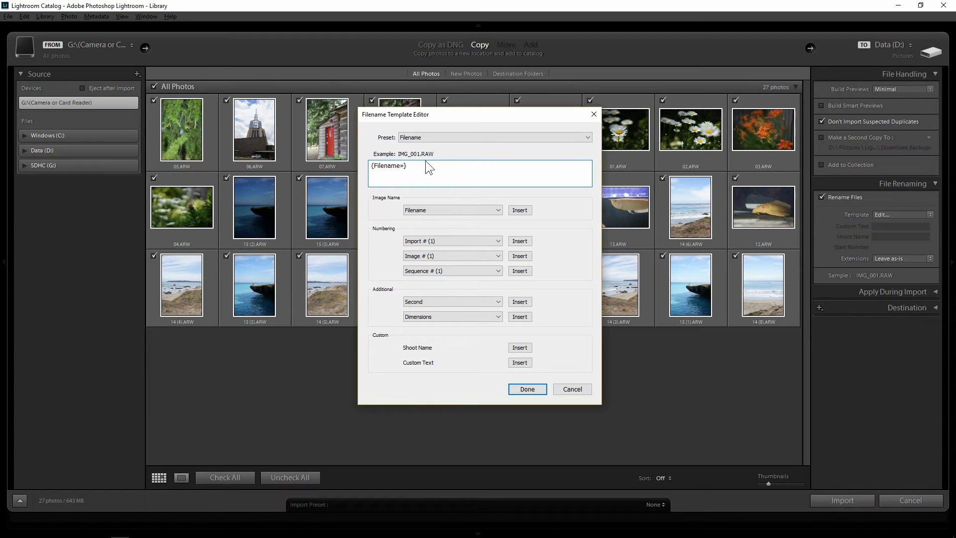
click(421, 164)
click(408, 166)
double_click(407, 167)
click(429, 168)
key(BackSpace)
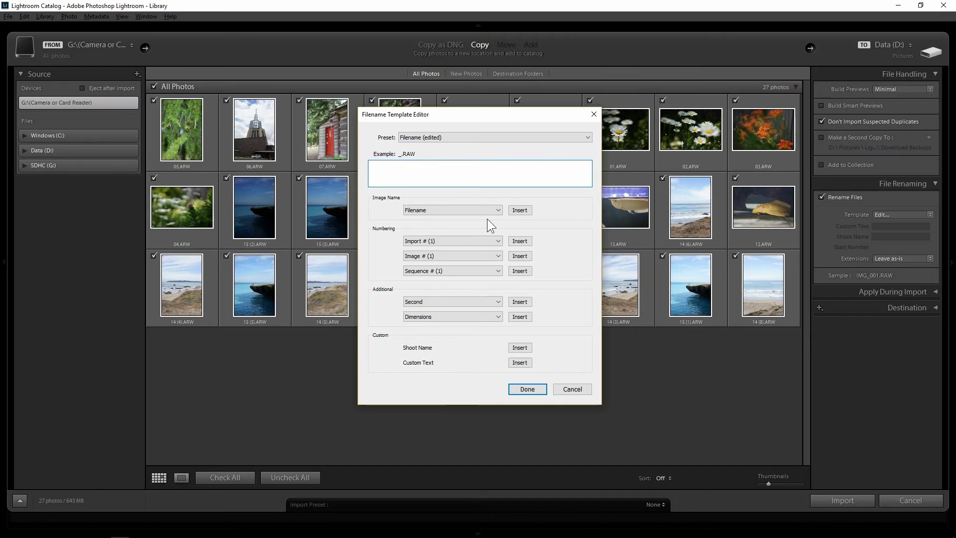
- Insert Date (Month DD, YYYY), Hour, Minute and Second tokens into the filename template
click(482, 301)
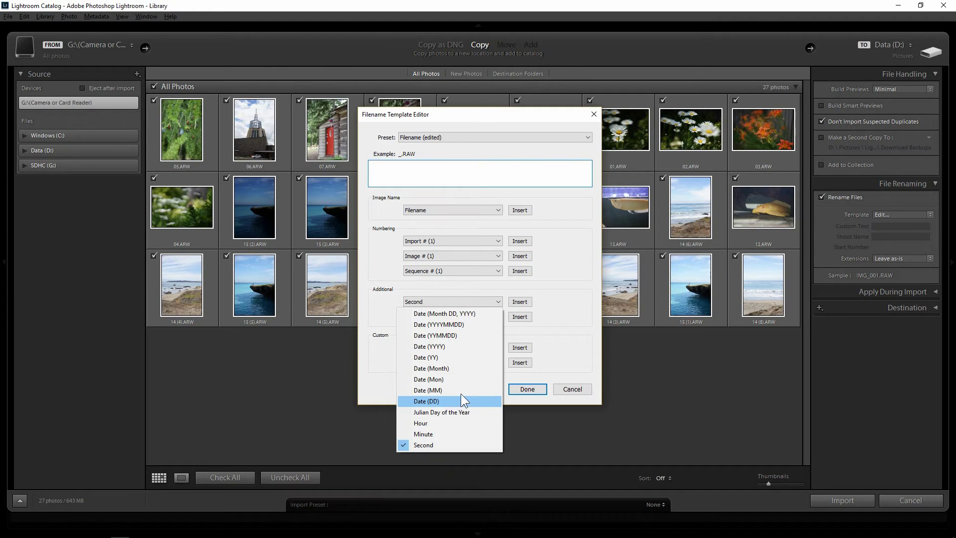
click(452, 314)
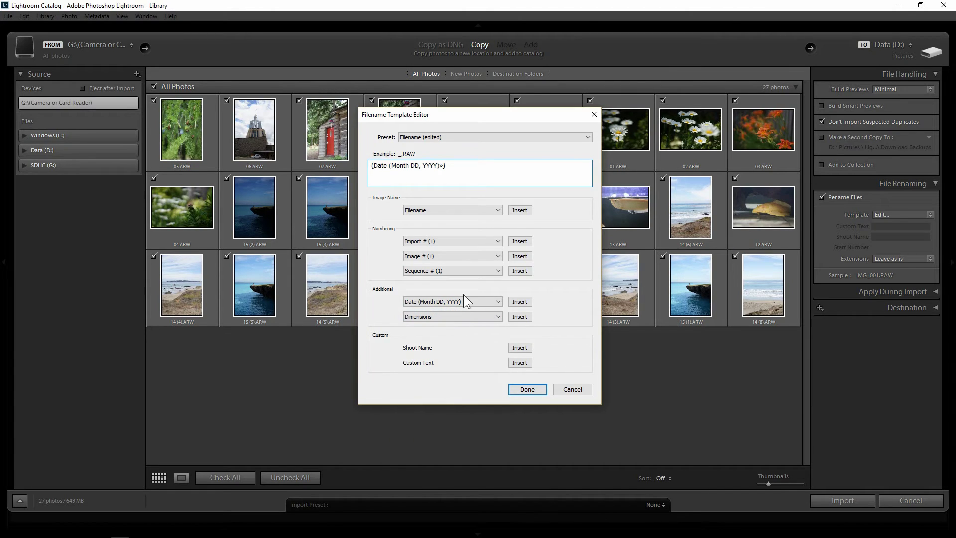
click(480, 165)
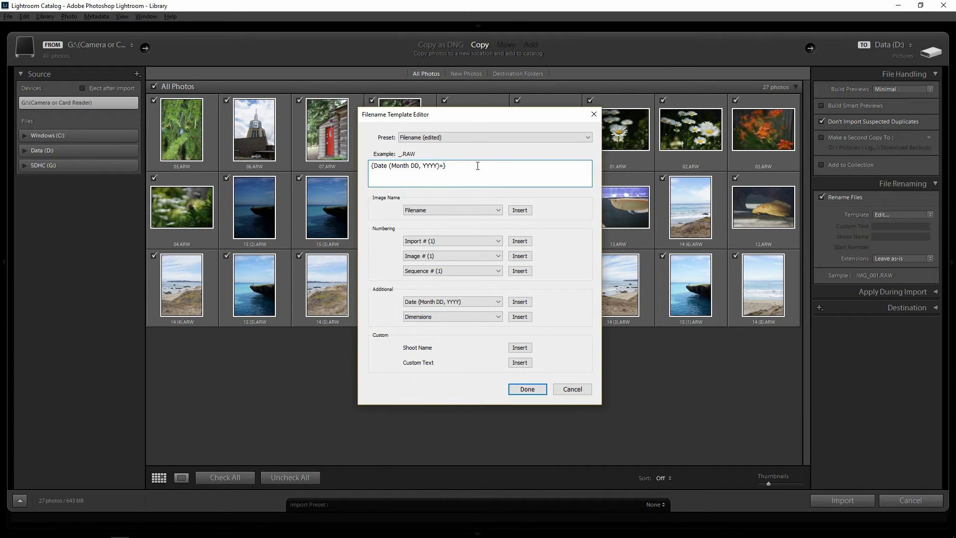
click(474, 302)
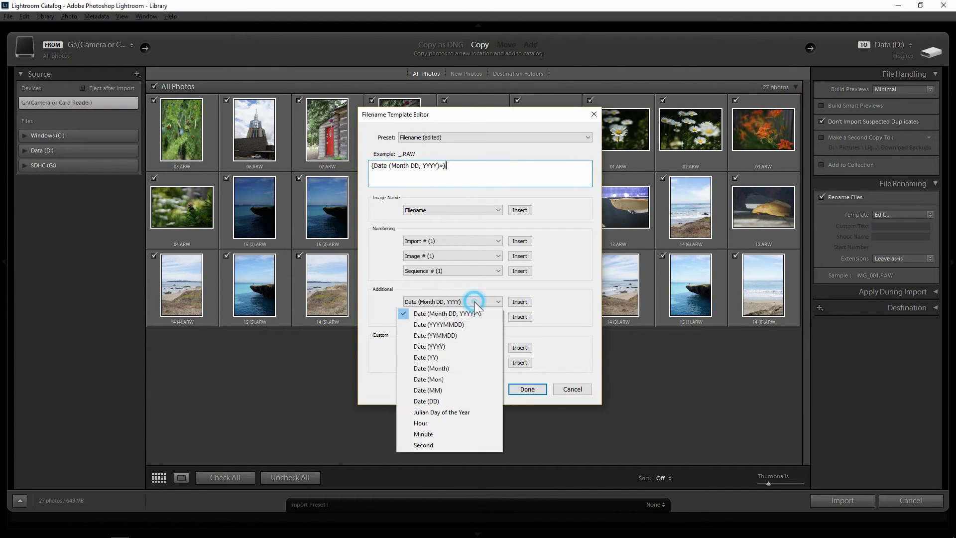
click(454, 423)
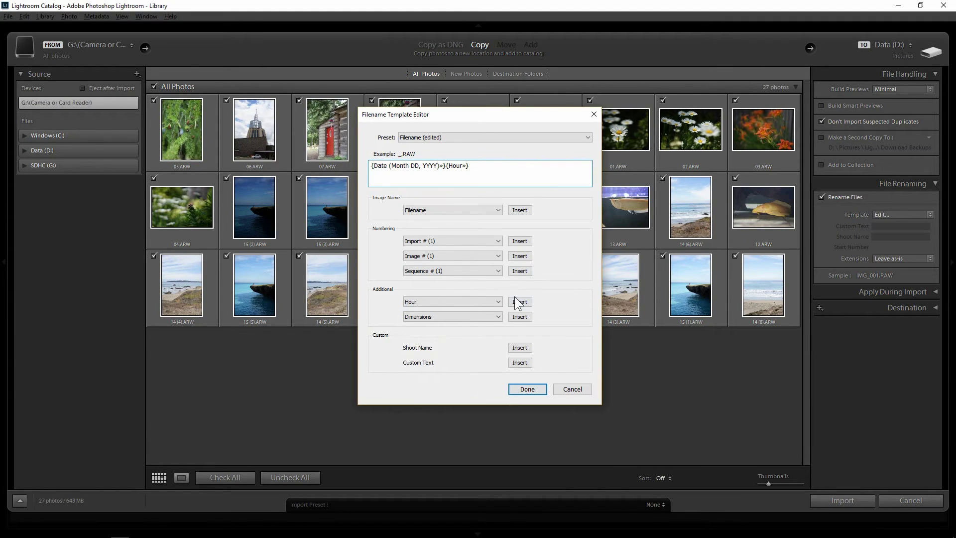
click(465, 303)
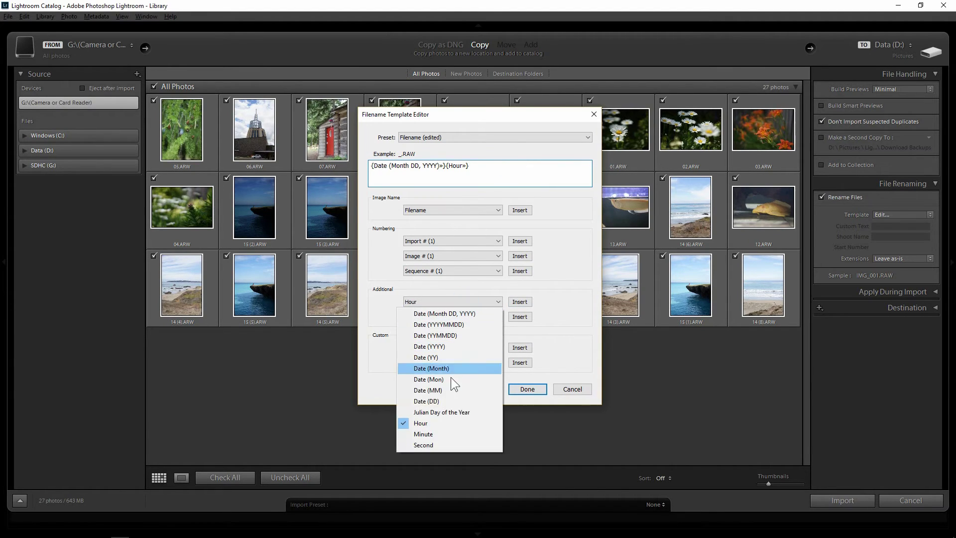
click(437, 433)
click(527, 170)
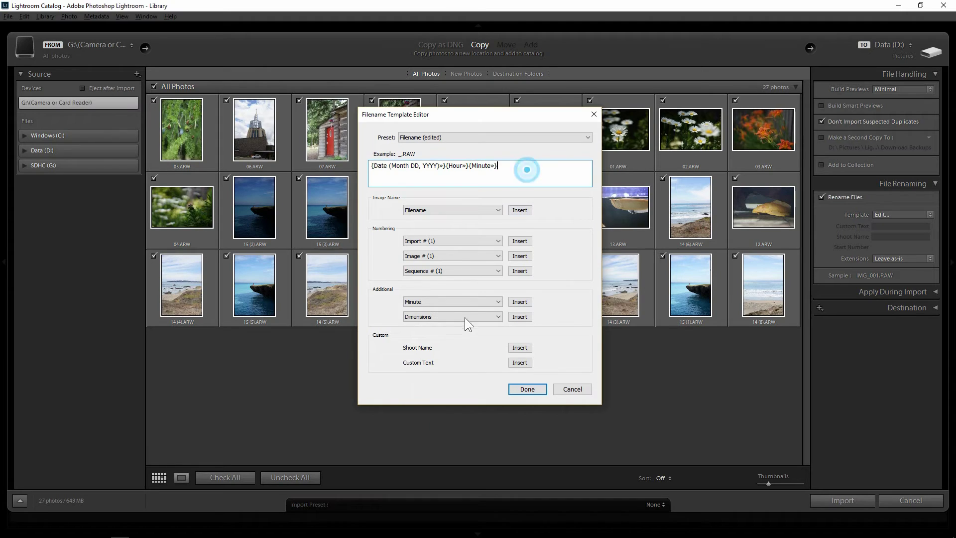
click(468, 303)
click(446, 444)
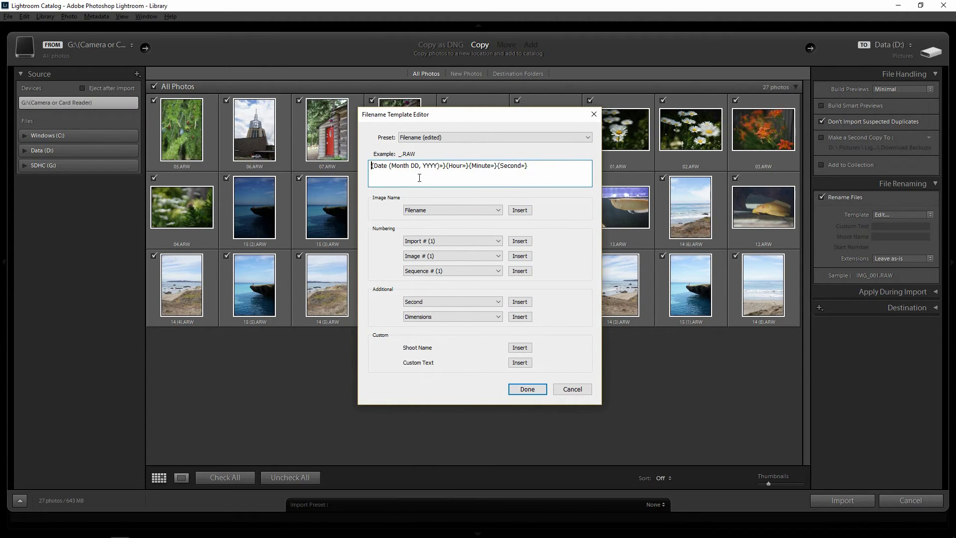
- Cancel the template editor, uncheck Rename Files, and expand the Apply During Import settings
click(573, 389)
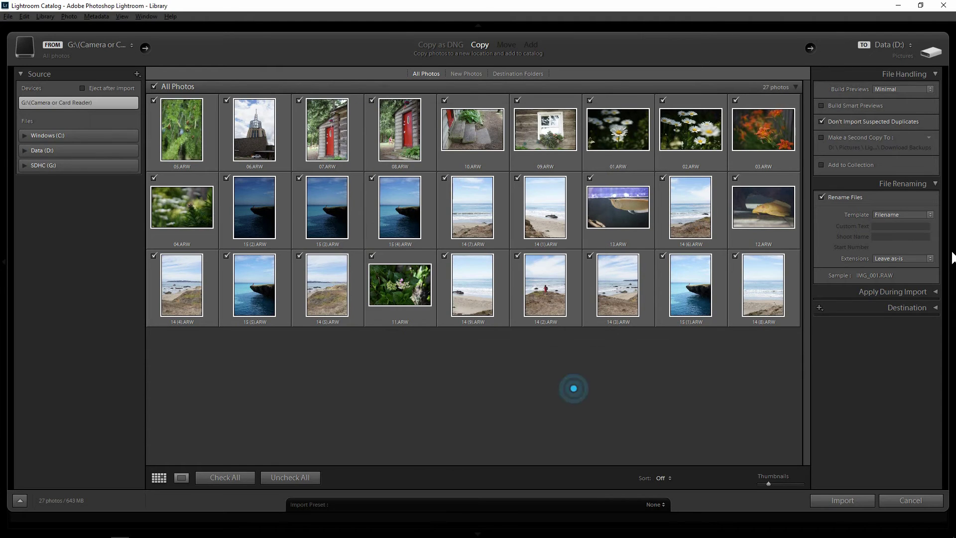
click(822, 198)
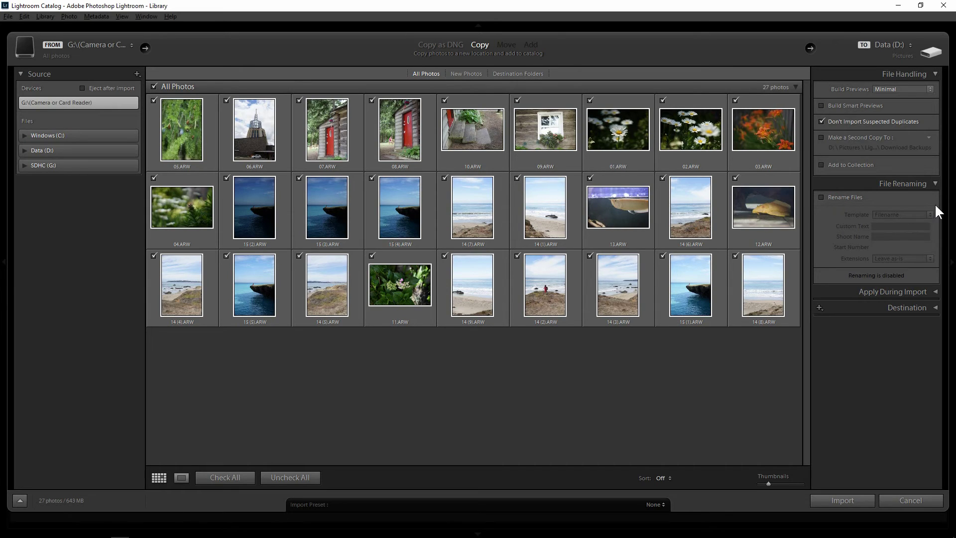
click(928, 297)
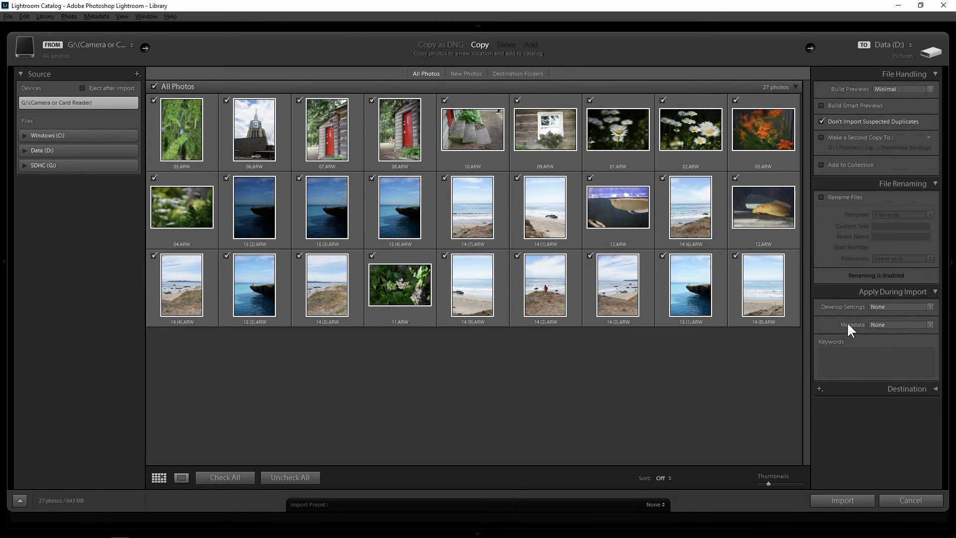
- Start a new metadata preset and clear all its fields with Check None
click(900, 325)
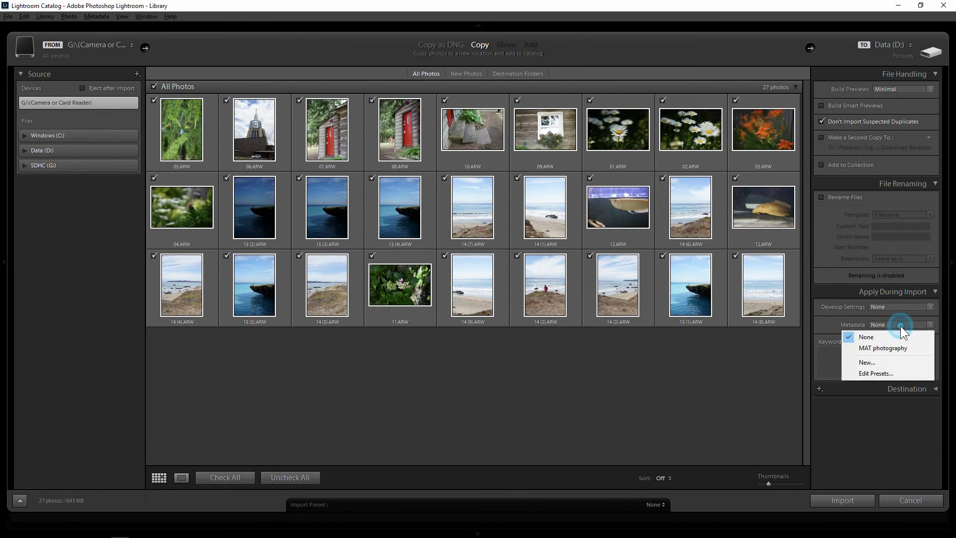
click(868, 362)
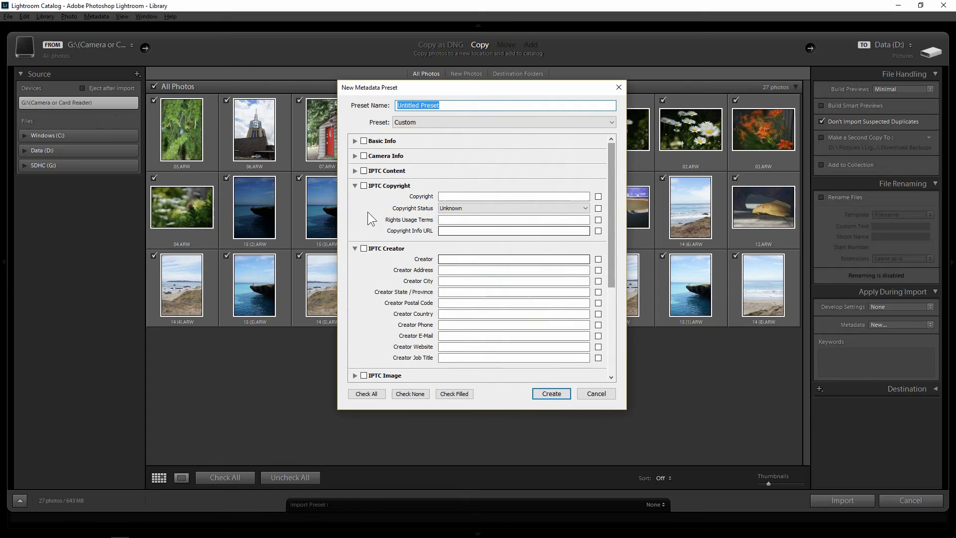
click(401, 392)
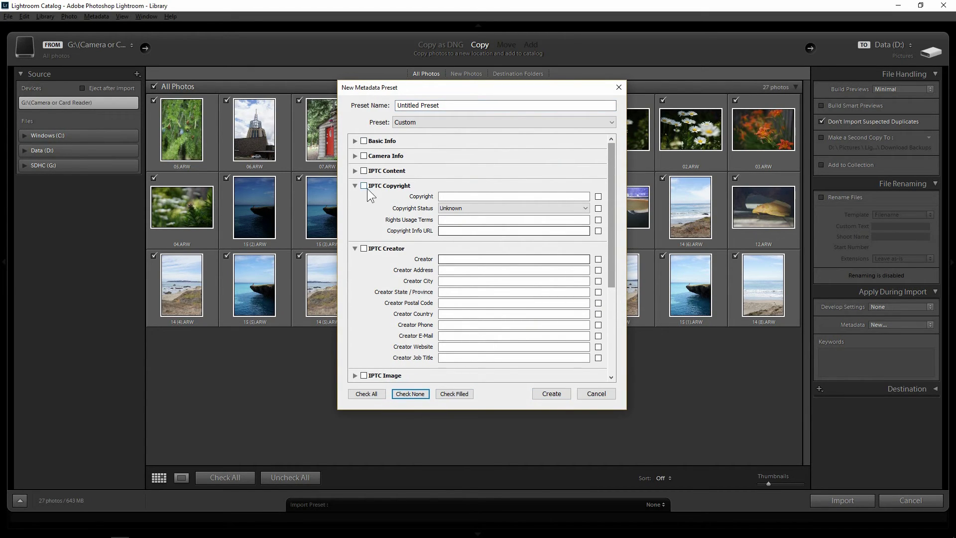
click(355, 141)
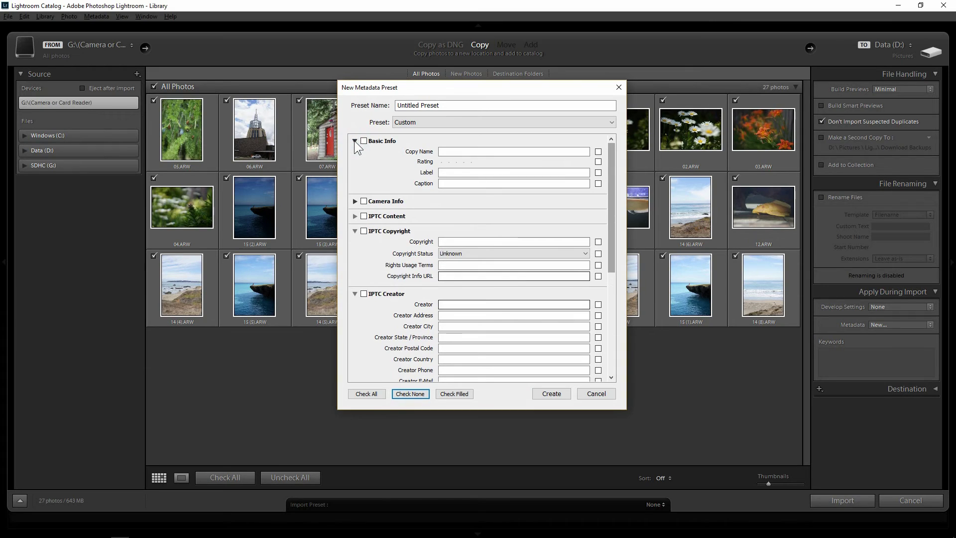
click(354, 141)
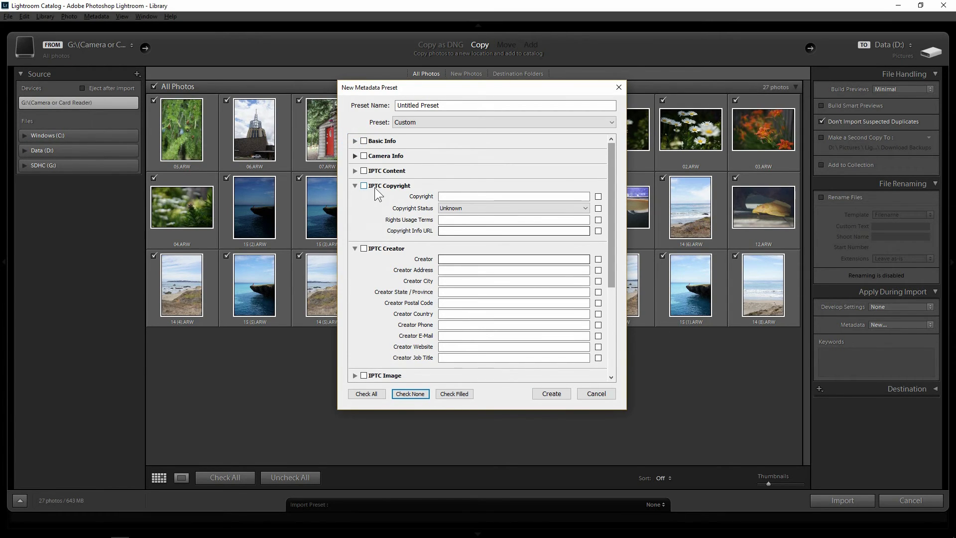
- Set Copyright Status to Copyrighted and enter the photographer's name as copyright holder
click(460, 207)
click(531, 230)
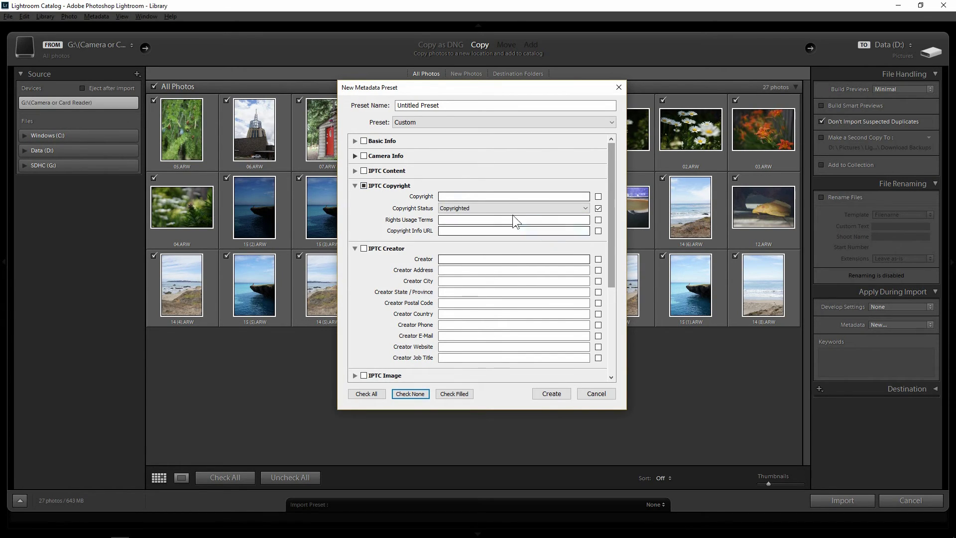
click(497, 196)
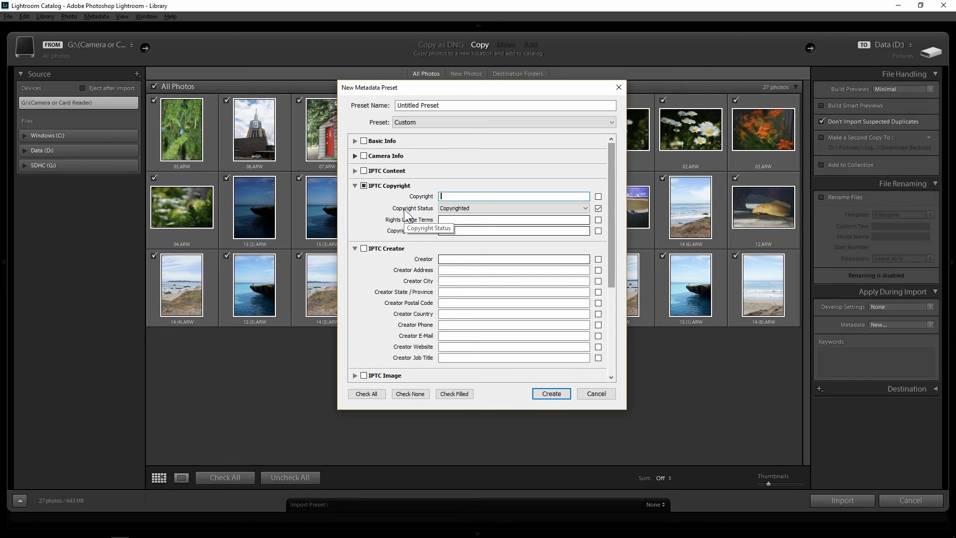
text(Joseph Luong)
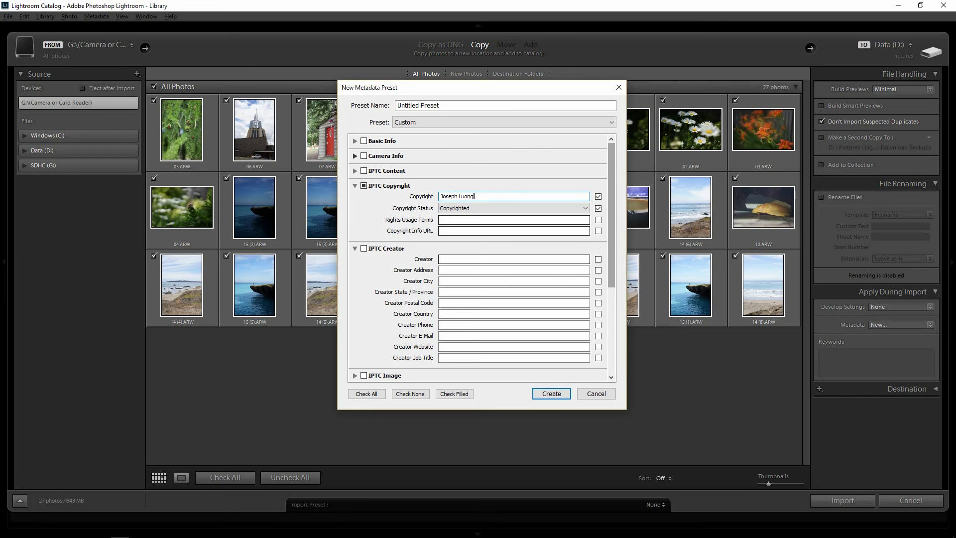
- Enter the photographer's clickasnap profile URL in the IPTC Creator Website field
scroll(574, 252, down, 5)
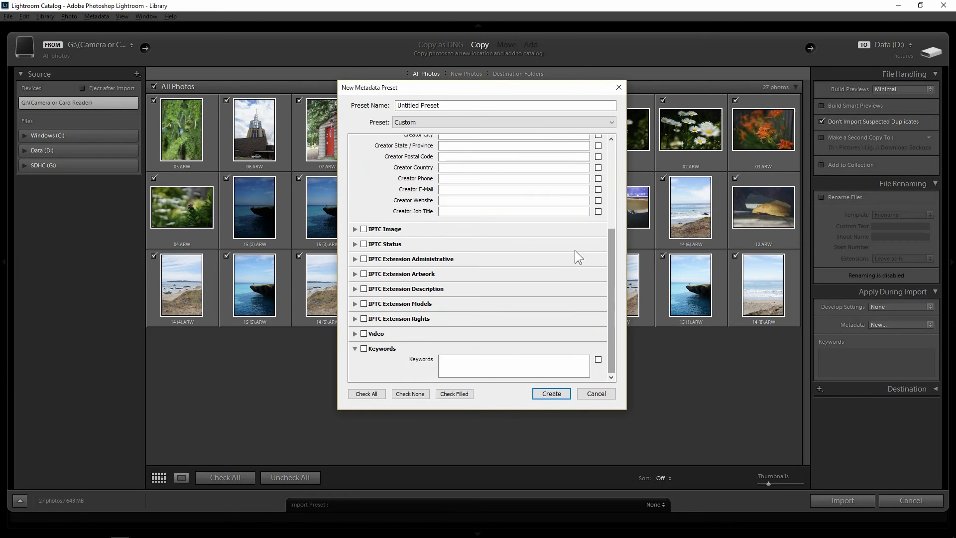
click(612, 254)
drag(611, 250, 617, 174)
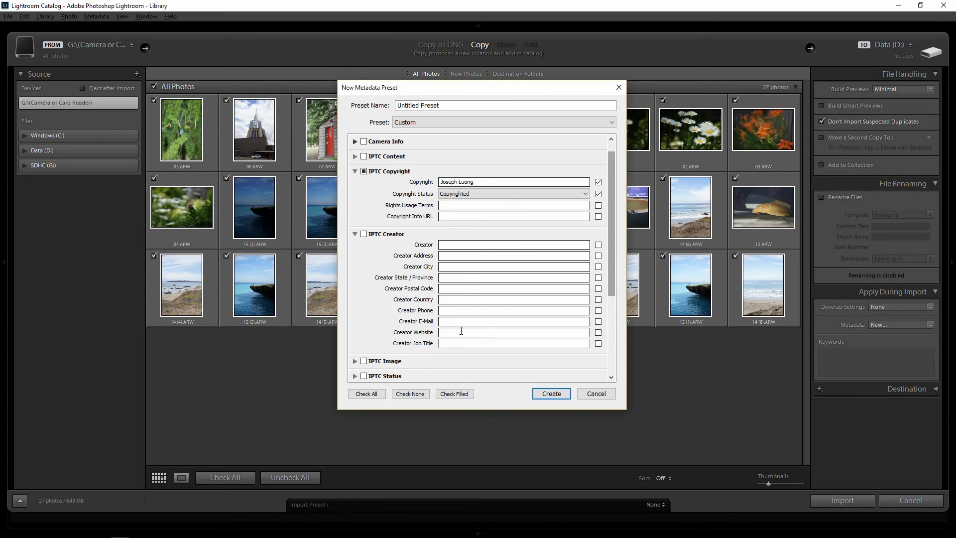
click(461, 320)
click(460, 332)
text(www.)
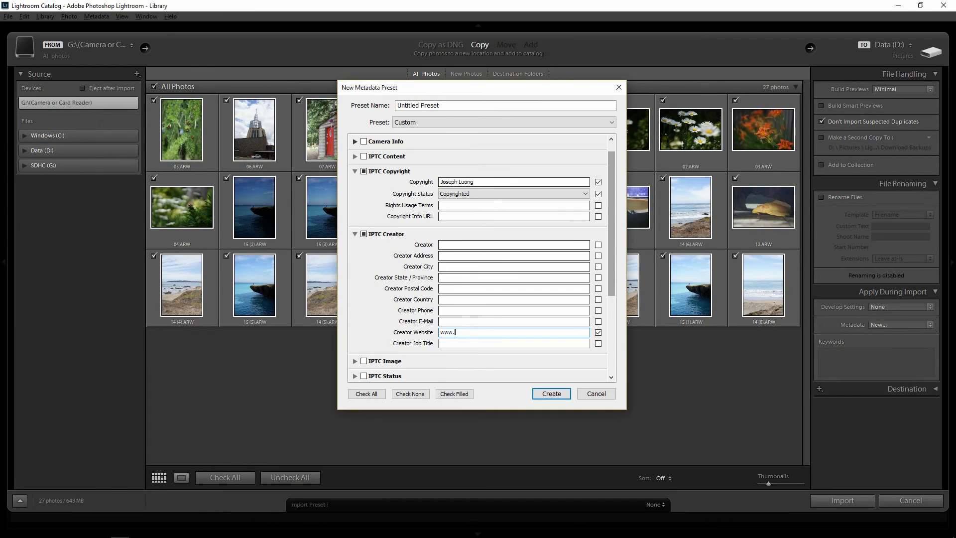
text(clickasnap.com/joseph_luong)
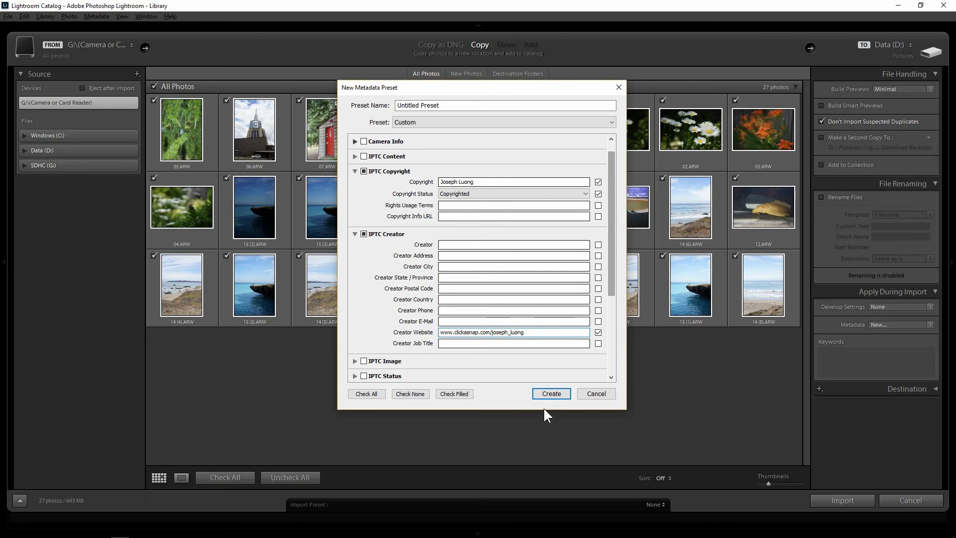
click(446, 106)
- Name the metadata preset 'clickasnap' and create it
double_click(446, 107)
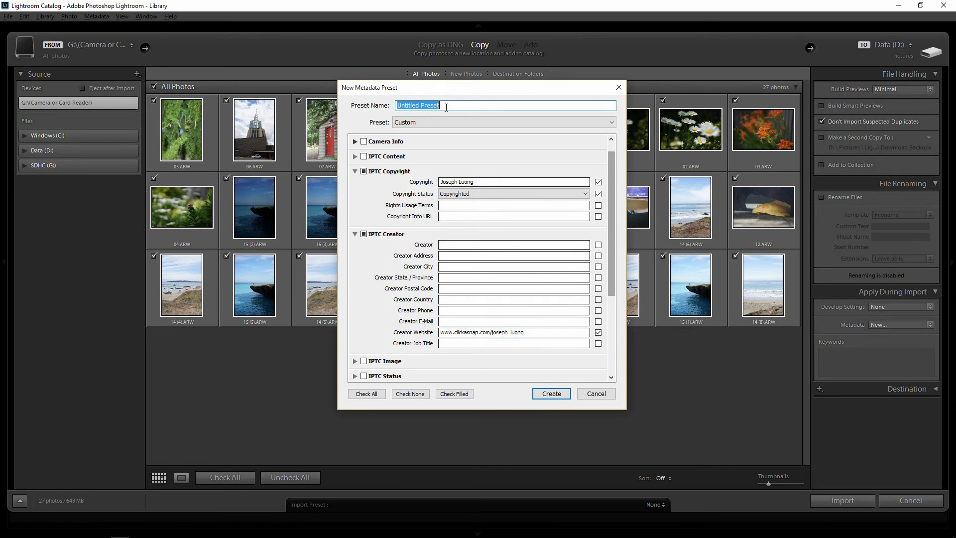
text(click)
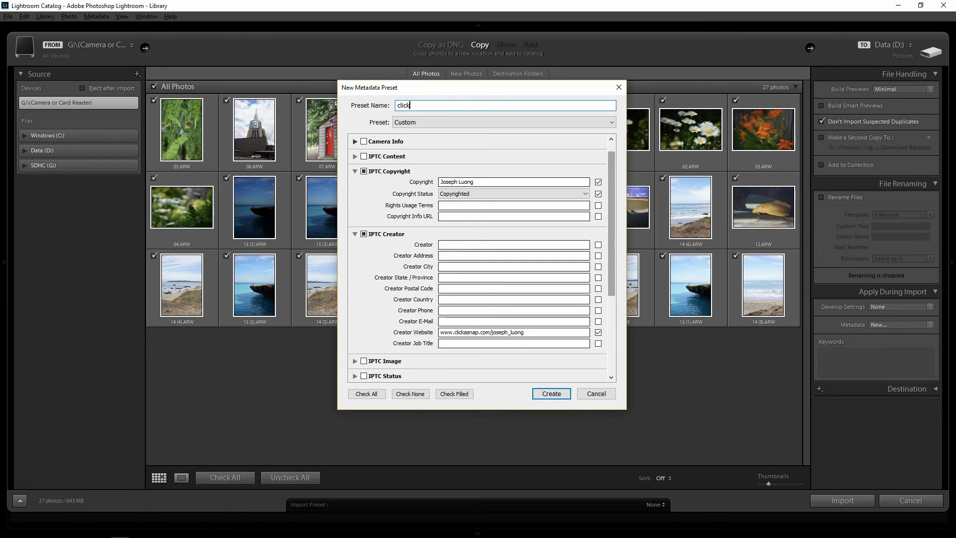
text(asnap)
click(547, 393)
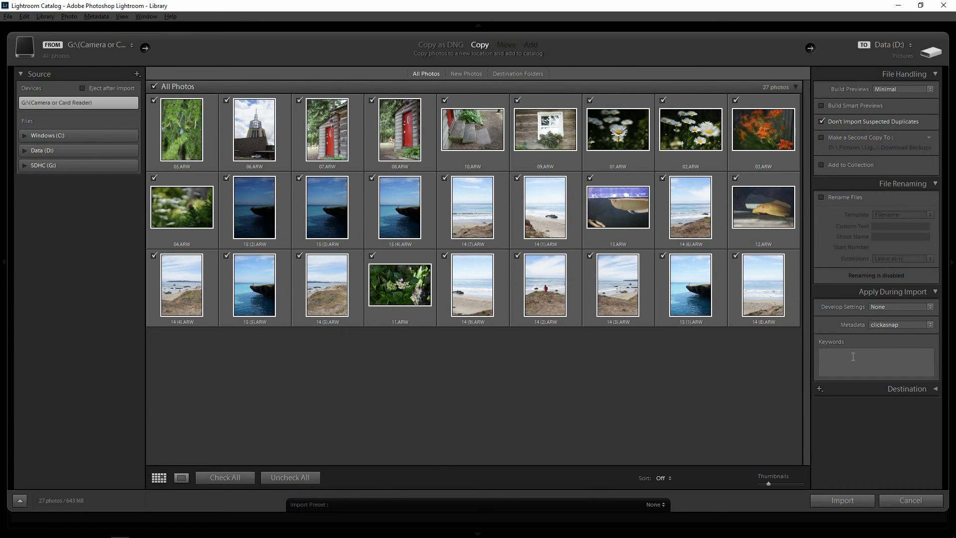
- Add the keyword 'clickasnap' to the import's keywords by accepting the autocompletion of 'click'
click(852, 357)
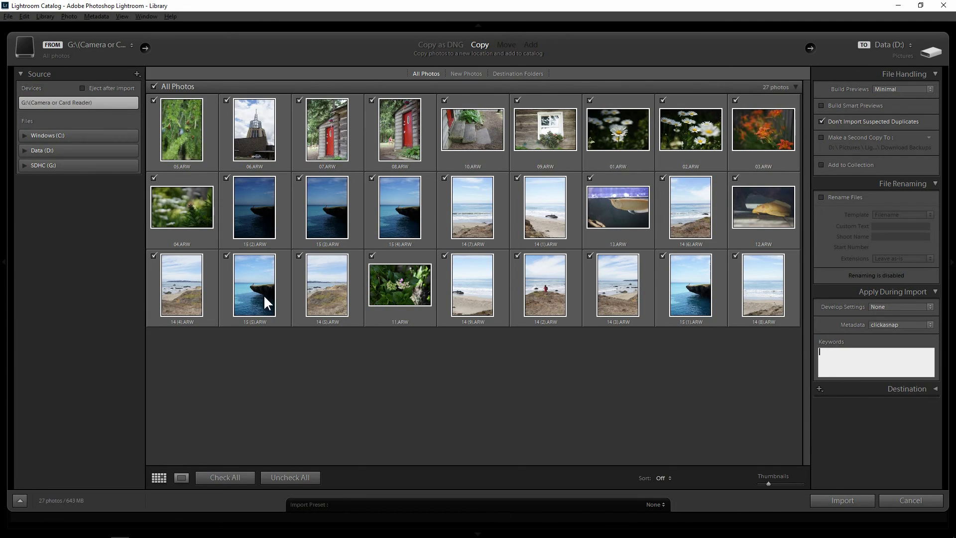
click(856, 354)
text(clickasnap)
key(Return)
- Choose the Pictures folder on the Data (D:) drive as the import destination
click(898, 360)
click(916, 389)
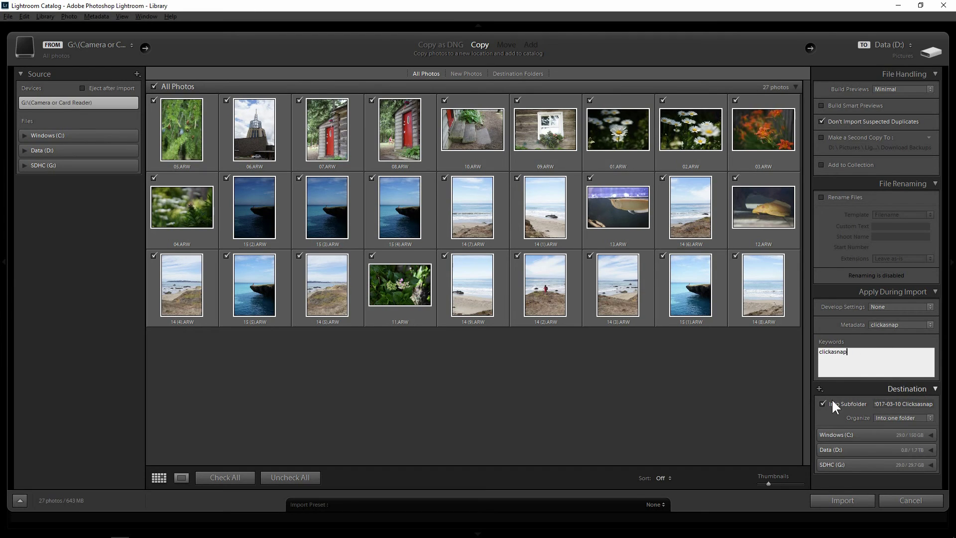
click(840, 433)
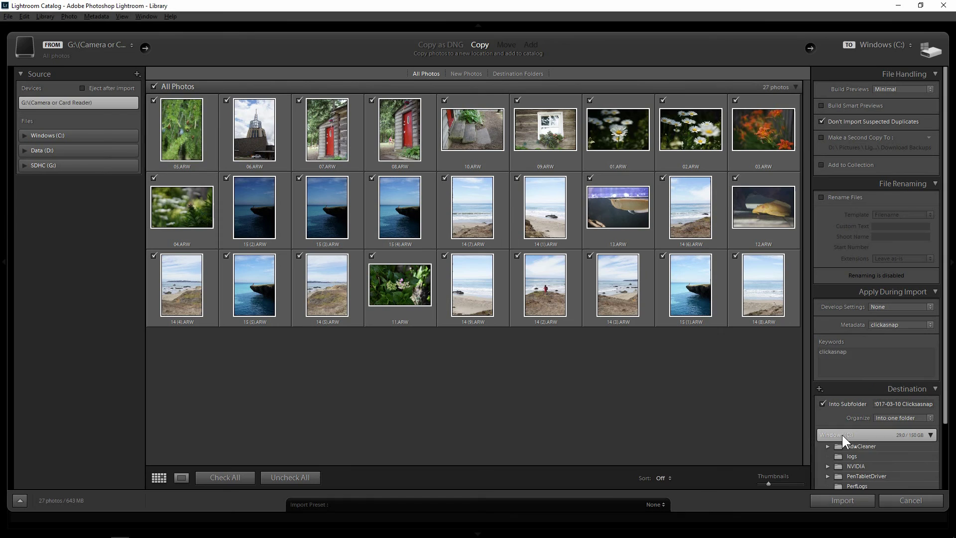
click(842, 435)
click(842, 451)
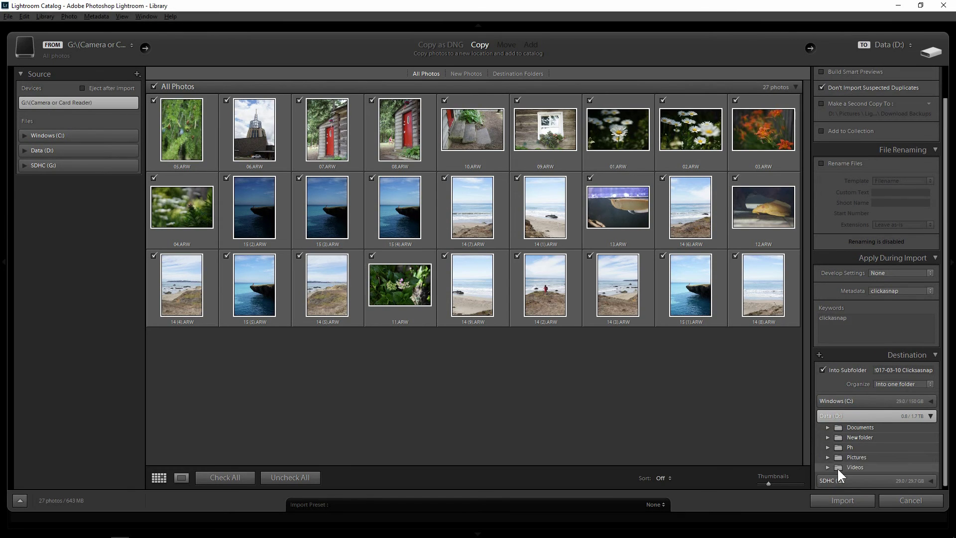
click(853, 458)
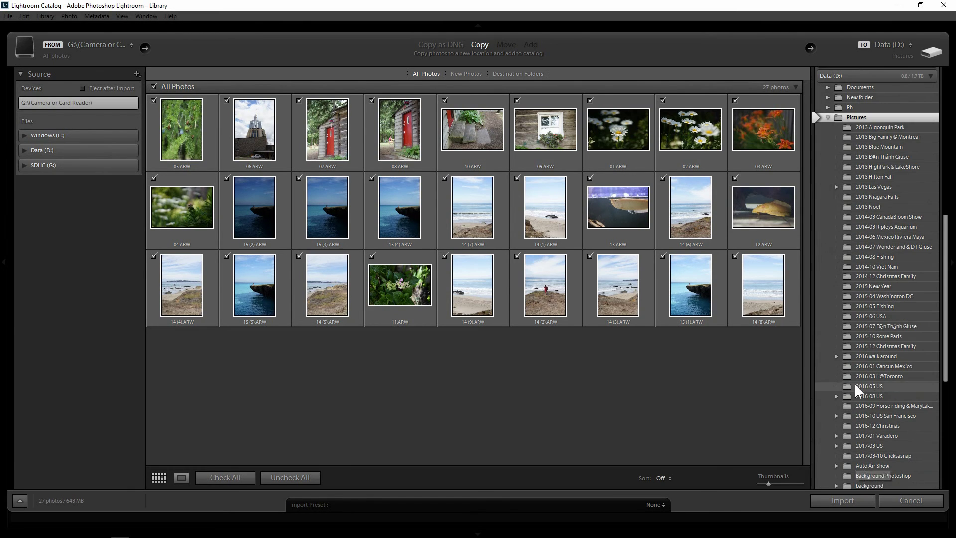
scroll(945, 269, up, 5)
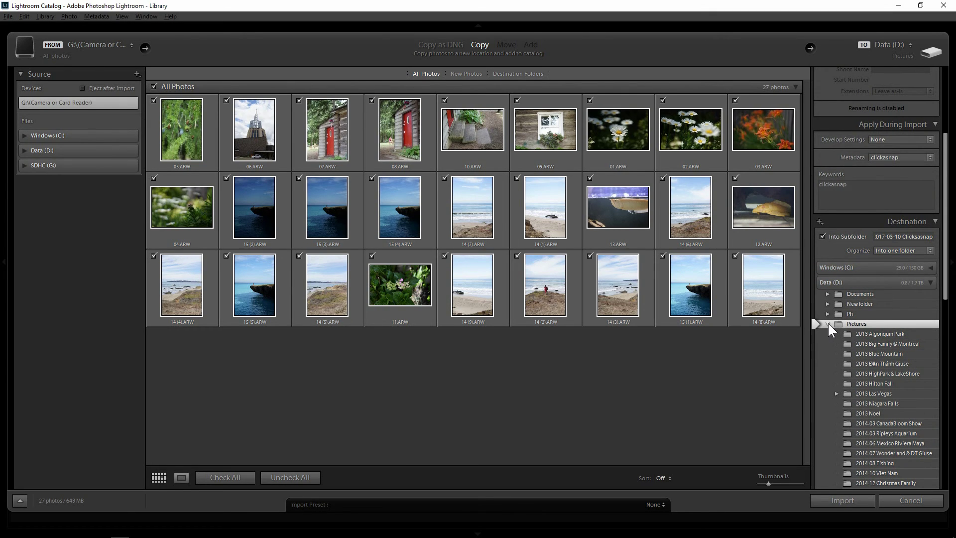
click(828, 324)
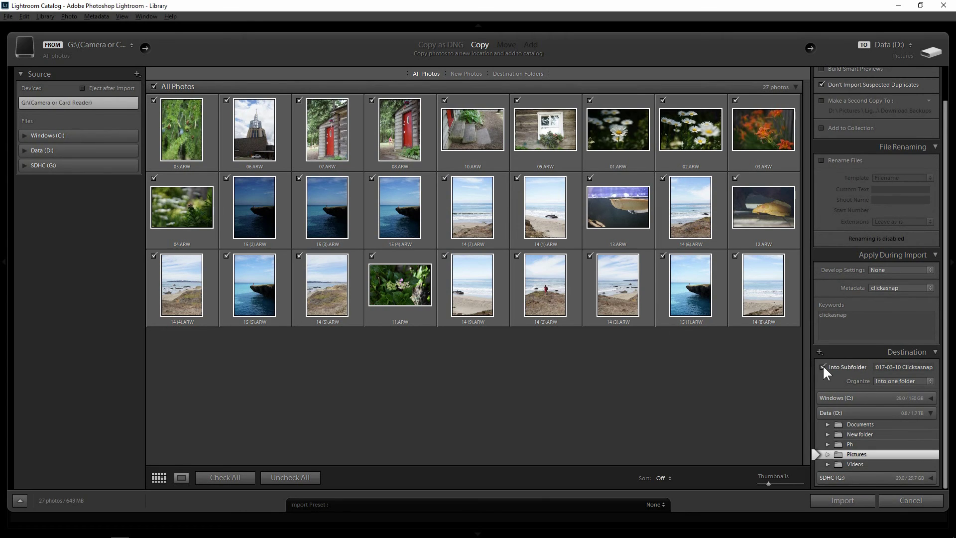
- Clear the old subfolder name and begin typing the new name '2017-03 clickasnap'
click(927, 369)
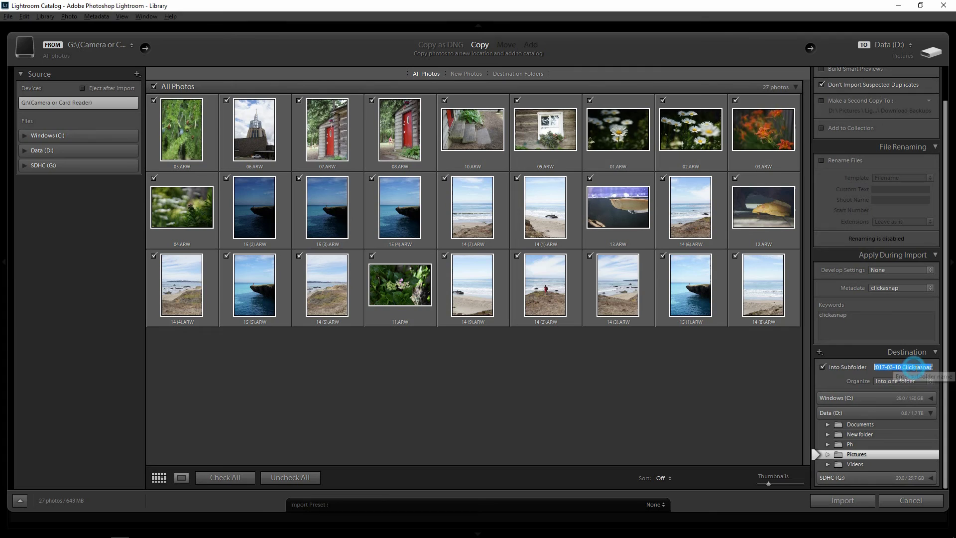
key(BackSpace)
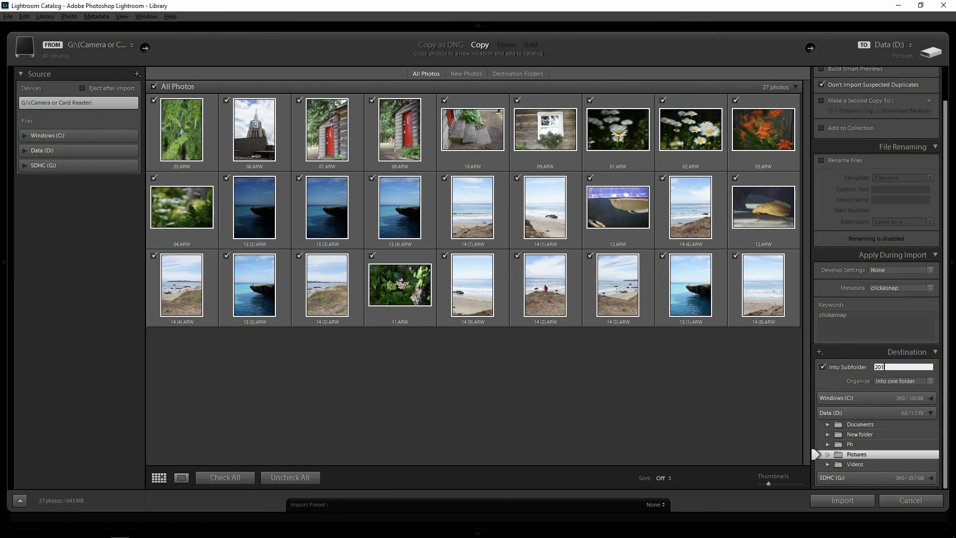
text(2017-03 clickasnap)
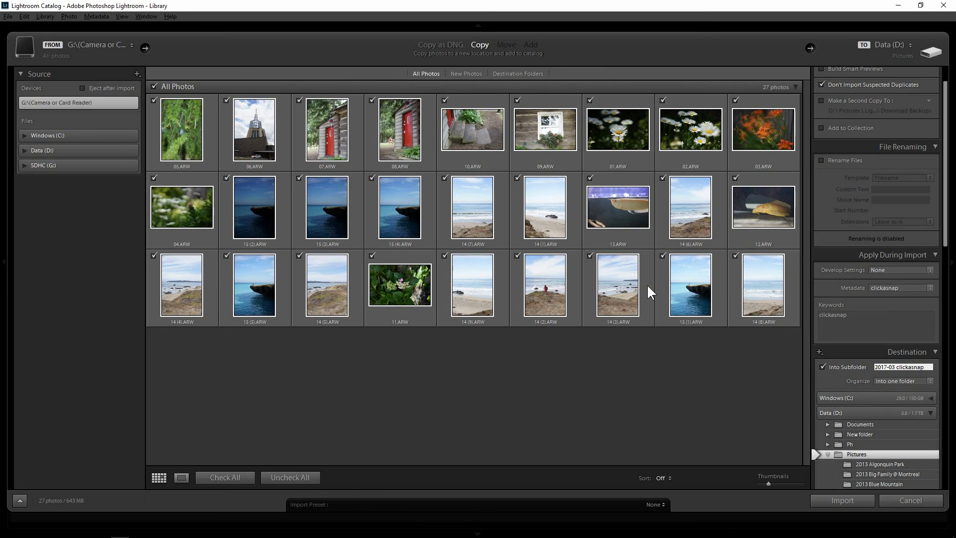
- Exclude every photo from the import, then select thumbnails such as 14 (7), 15 (4), 11 and 14 (9)
click(292, 479)
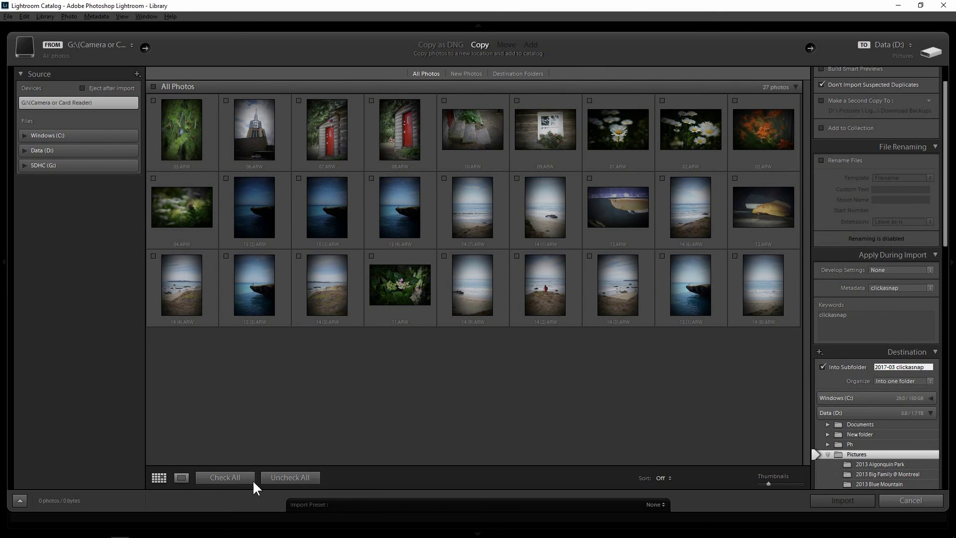
click(225, 480)
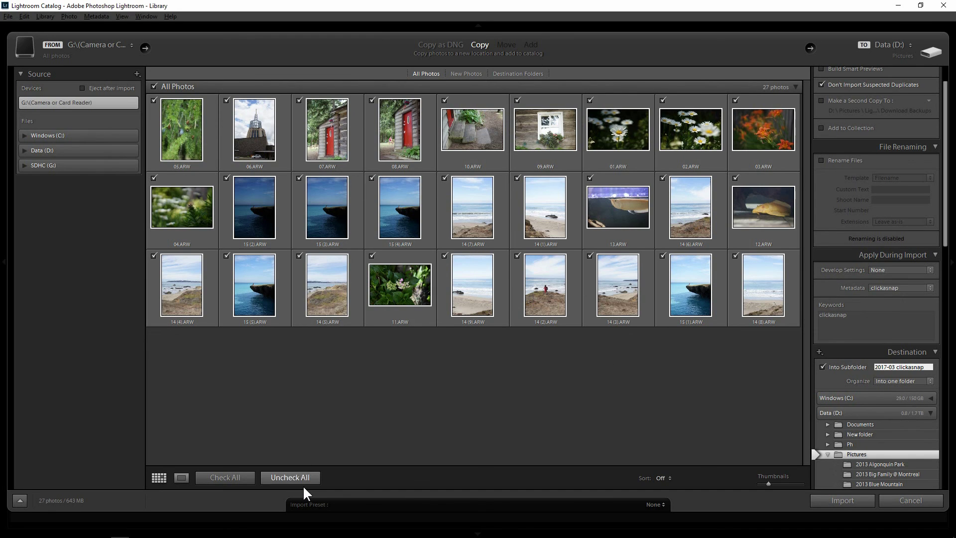
click(305, 482)
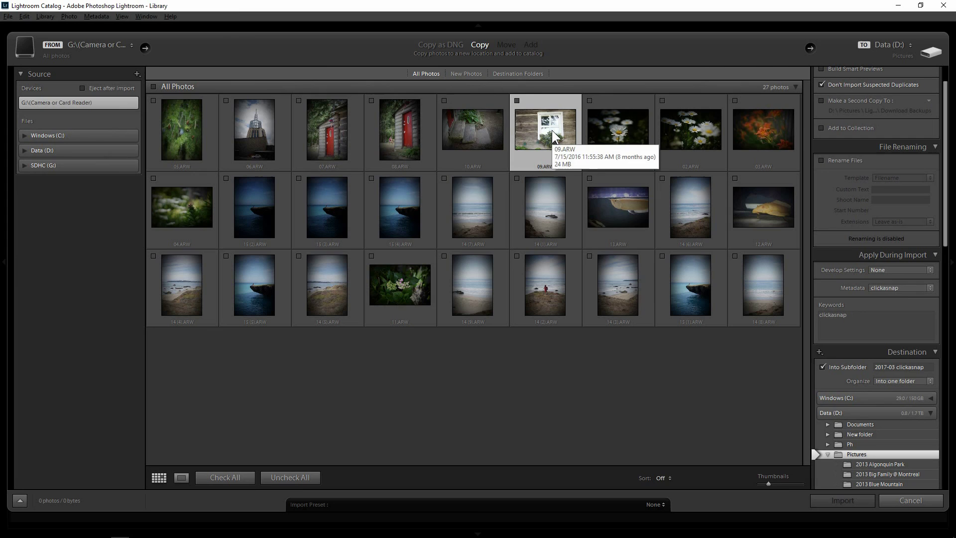
click(490, 221)
click(414, 217)
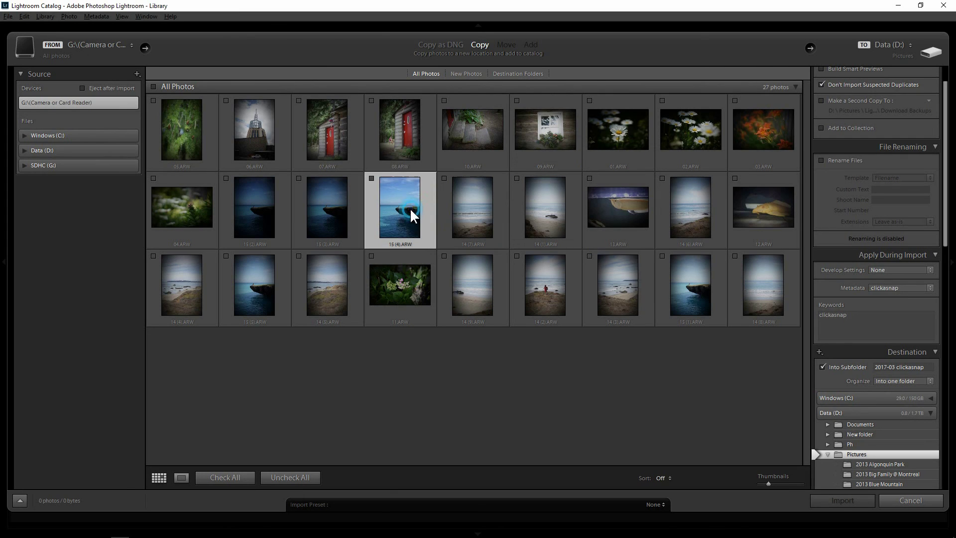
click(335, 209)
click(337, 277)
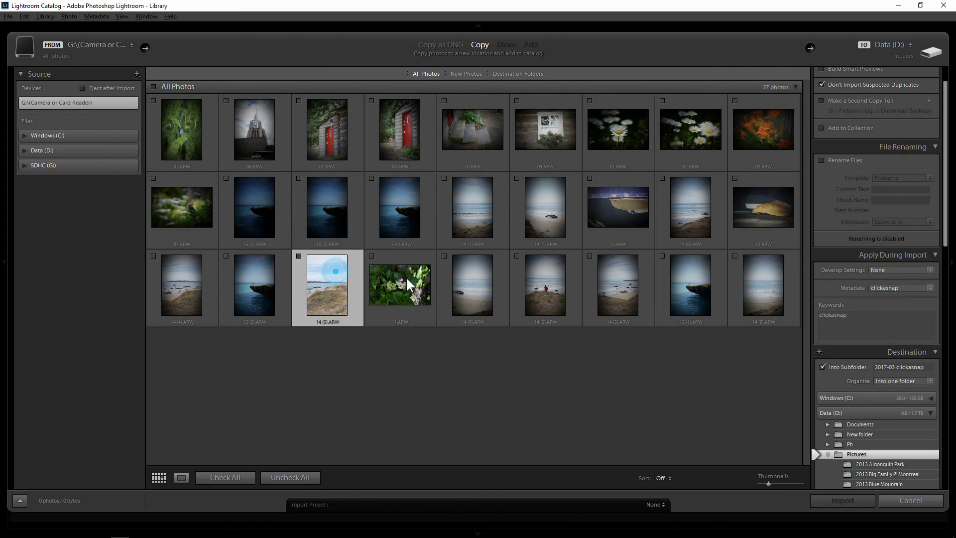
click(401, 279)
click(471, 280)
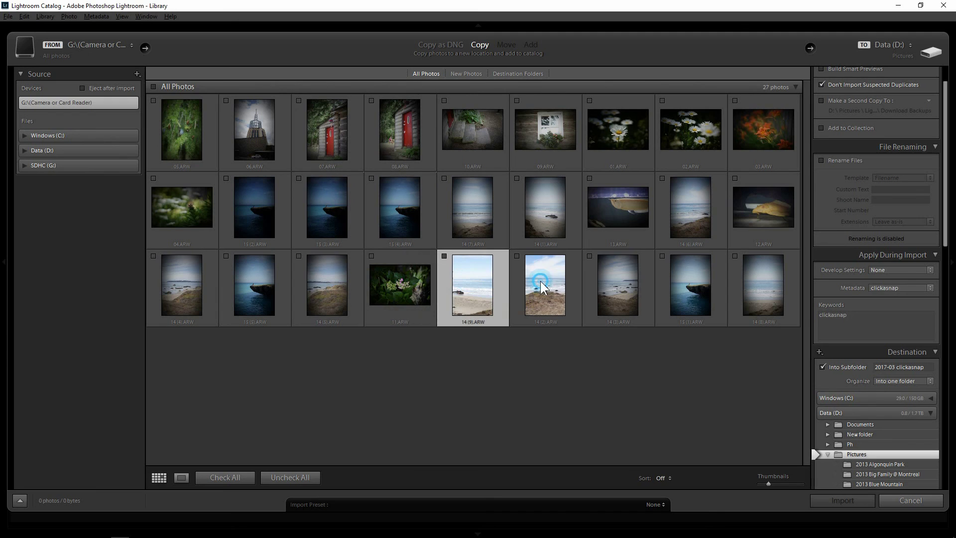
key(Right)
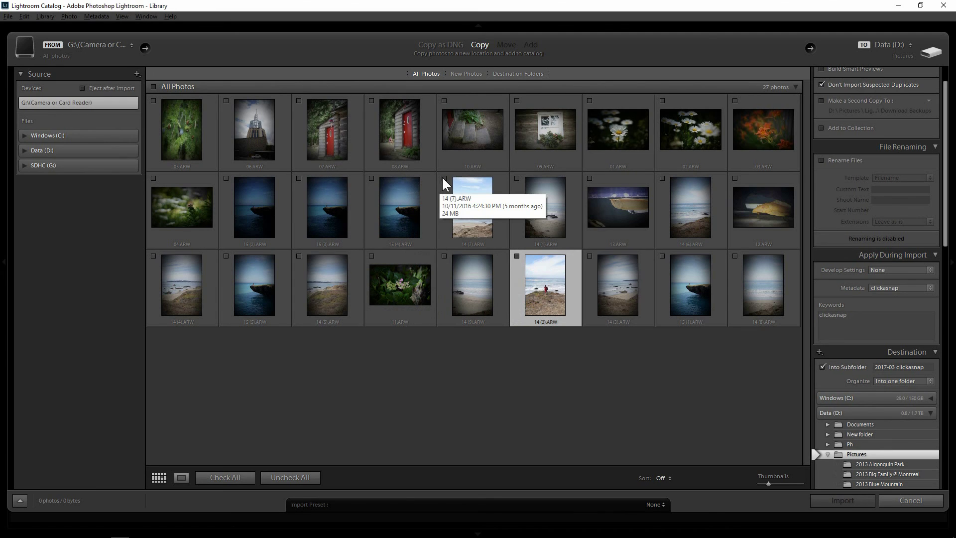
- Tick 14 (7), 14 (1), 13, 14 (3), 14 (2) and 14 (9) for import
click(445, 178)
click(517, 178)
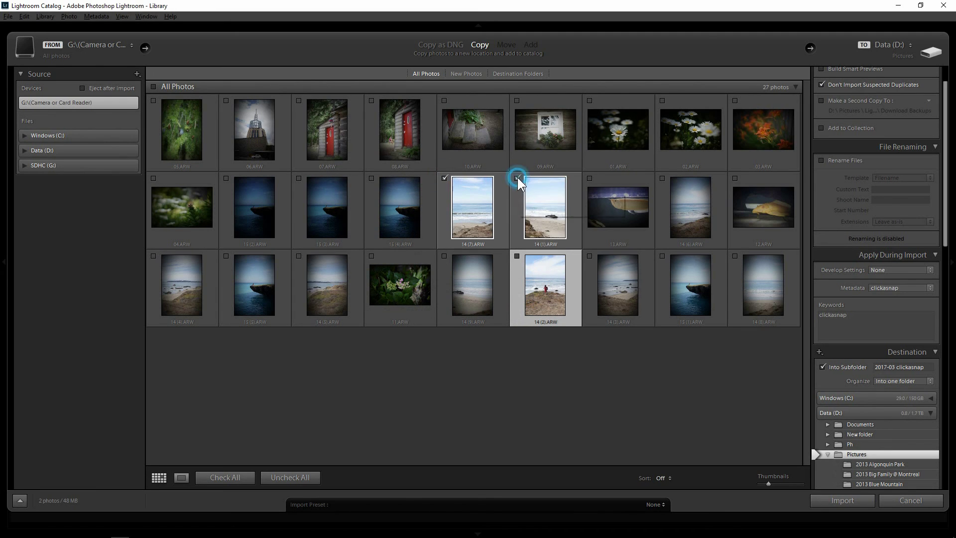
click(591, 178)
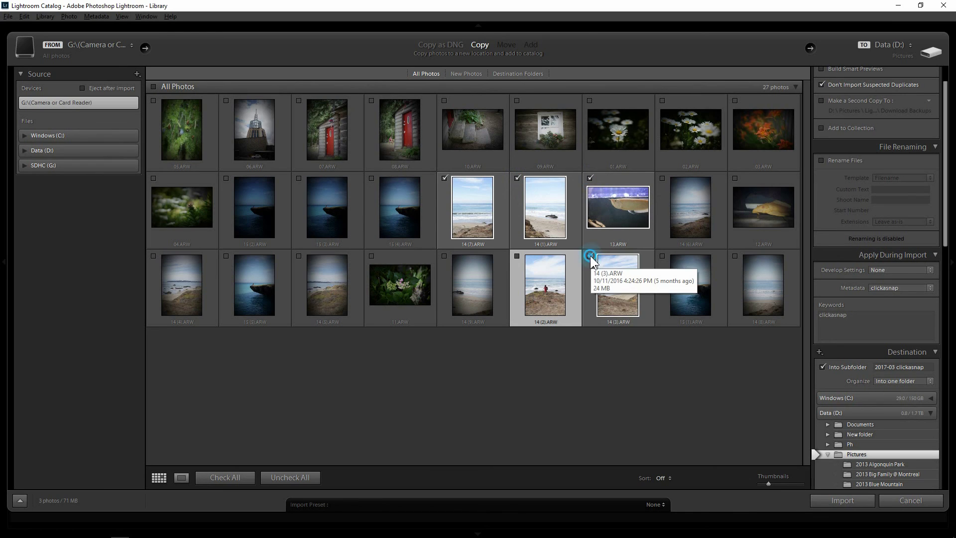
click(590, 256)
click(517, 256)
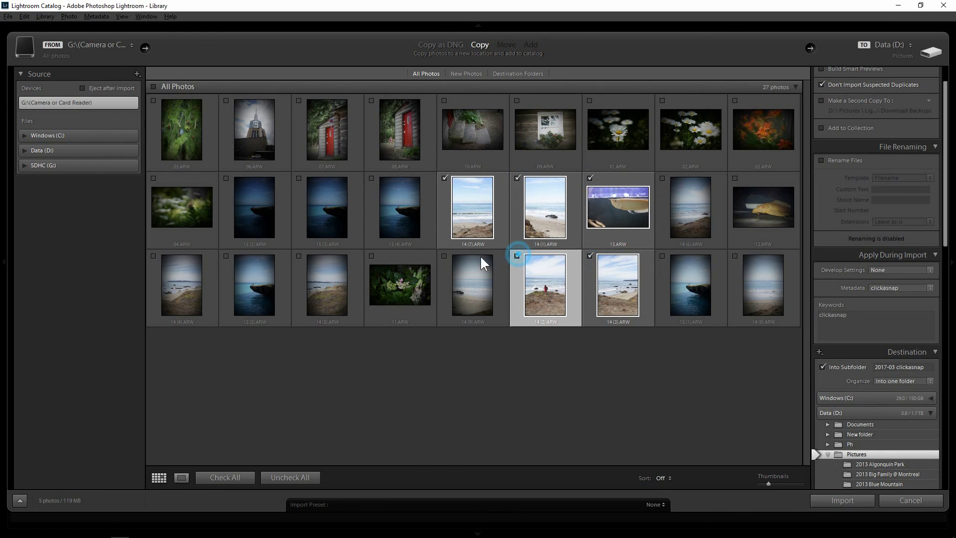
click(446, 257)
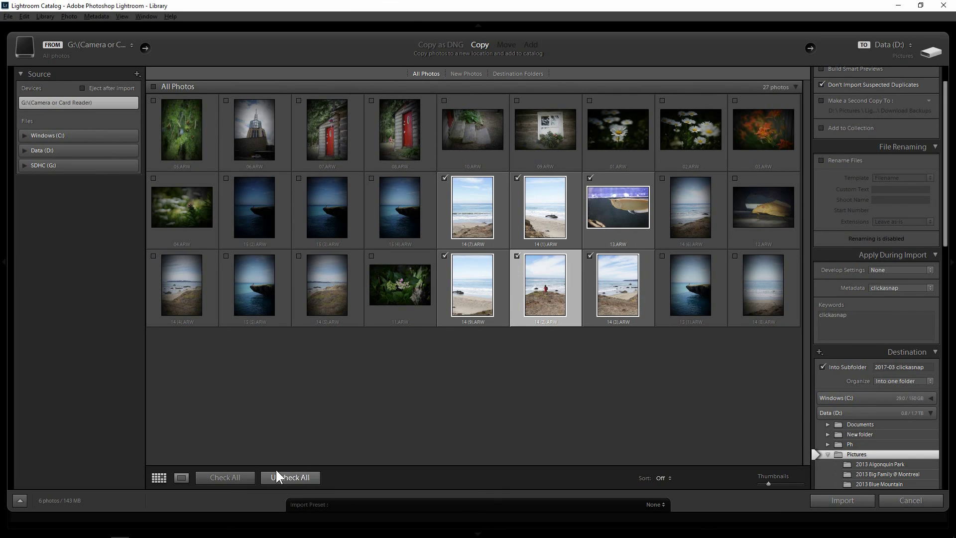
- Recheck all 27 photos and start the import
click(227, 477)
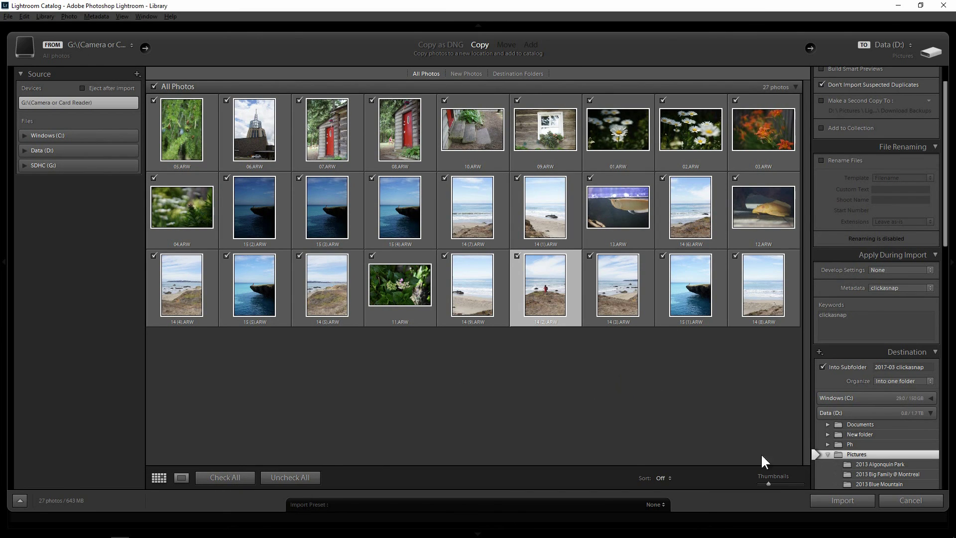
click(837, 502)
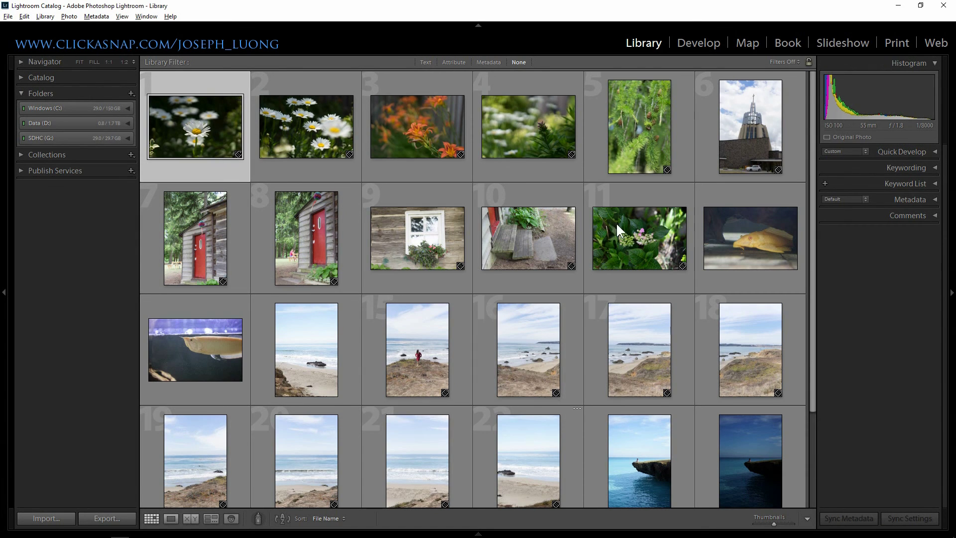
- Scroll through the Library grid to review the 27 imported photos
scroll(574, 349, down, 3)
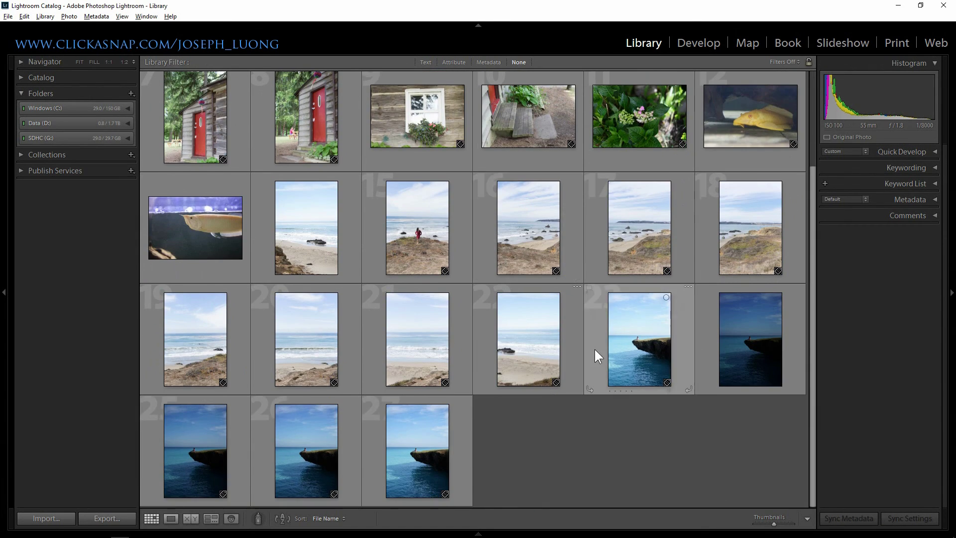
scroll(596, 354, up, 2)
scroll(582, 313, up, 1)
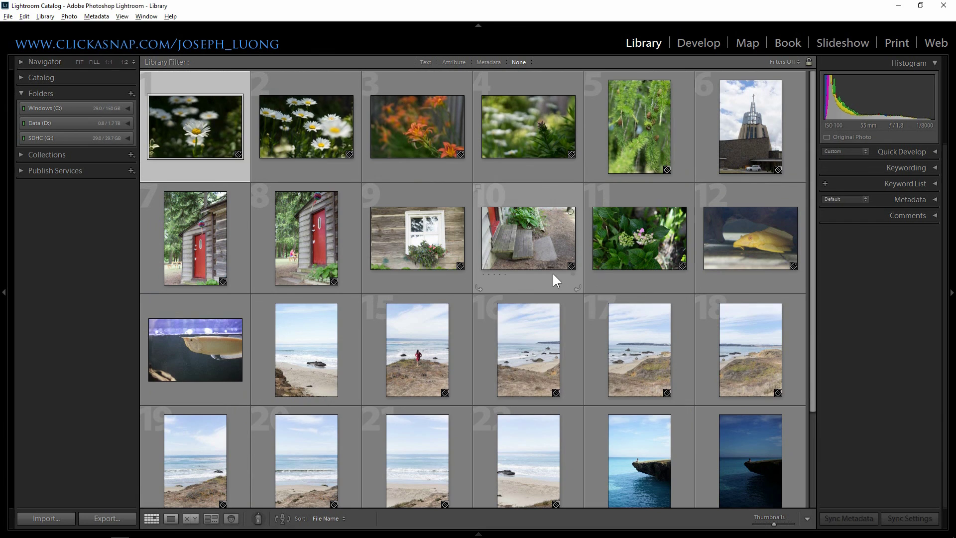